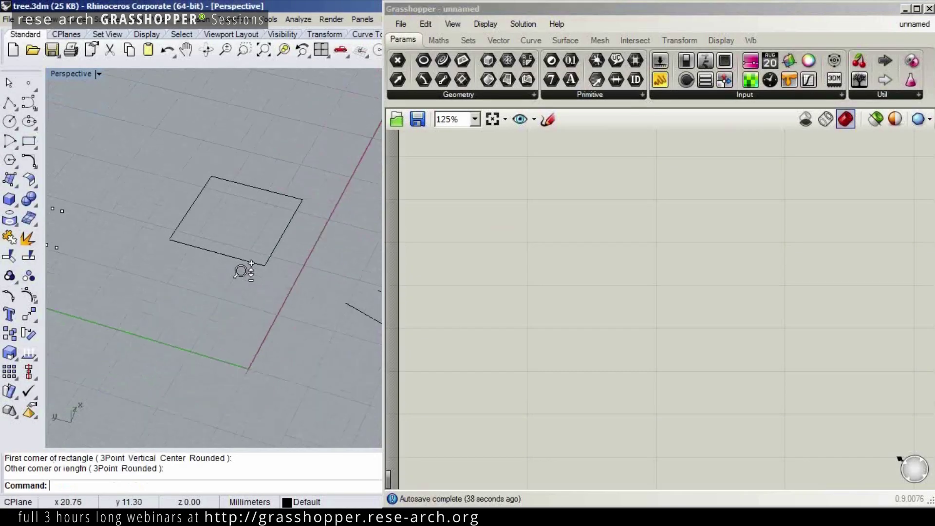
# - Add a Curve parameter referencing the rectangle drawn in Rhino and place it at the canvas's upper-left corner
pyautogui.moveTo(460, 60); pyautogui.dragTo(469, 311)
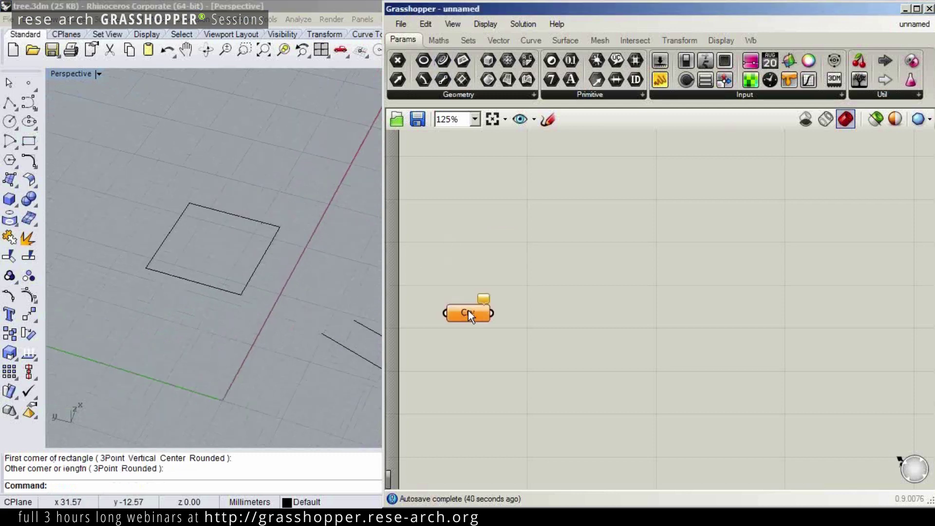
pyautogui.rightClick(469, 311)
pyautogui.click(507, 379)
pyautogui.click(273, 253)
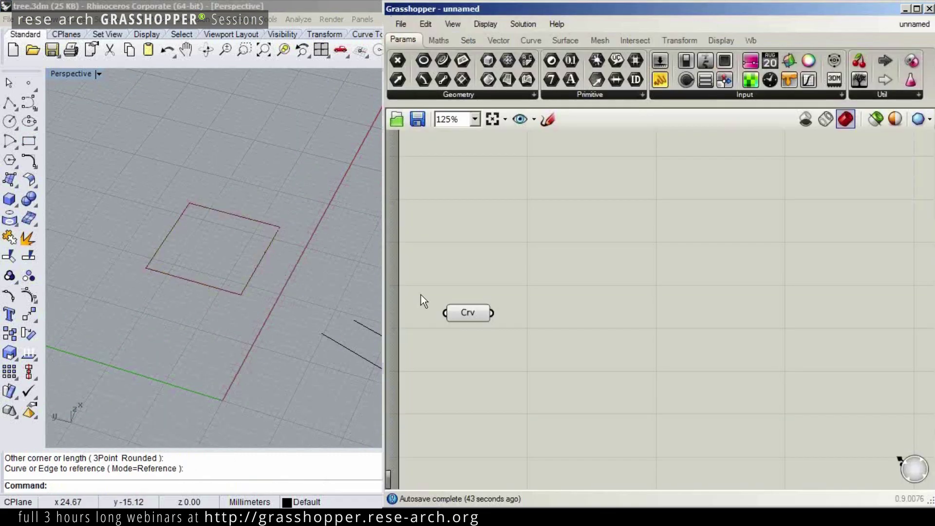
pyautogui.moveTo(466, 311); pyautogui.dragTo(441, 166)
pyautogui.moveTo(442, 167); pyautogui.dragTo(521, 373, button='right')
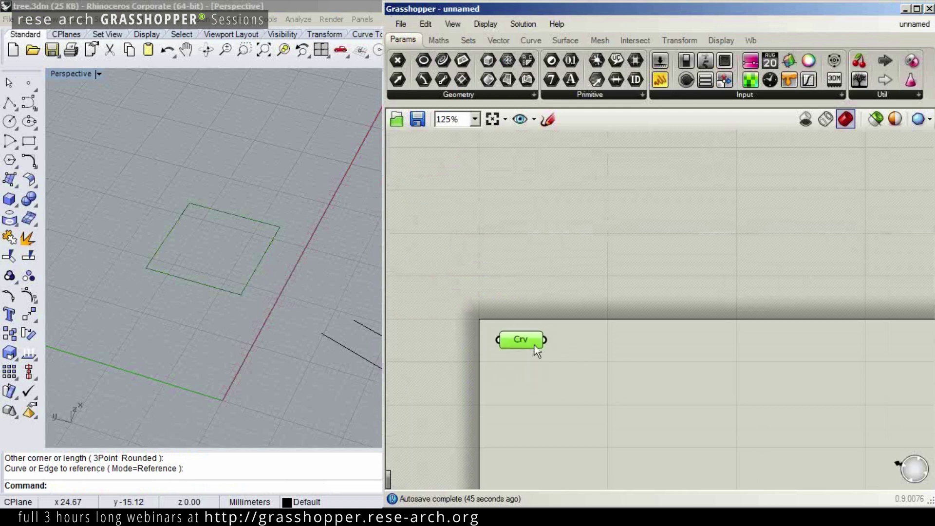
# - Add a Discontinuity component beside the curve parameter and feed the curve into its C input
pyautogui.doubleClick(629, 404)
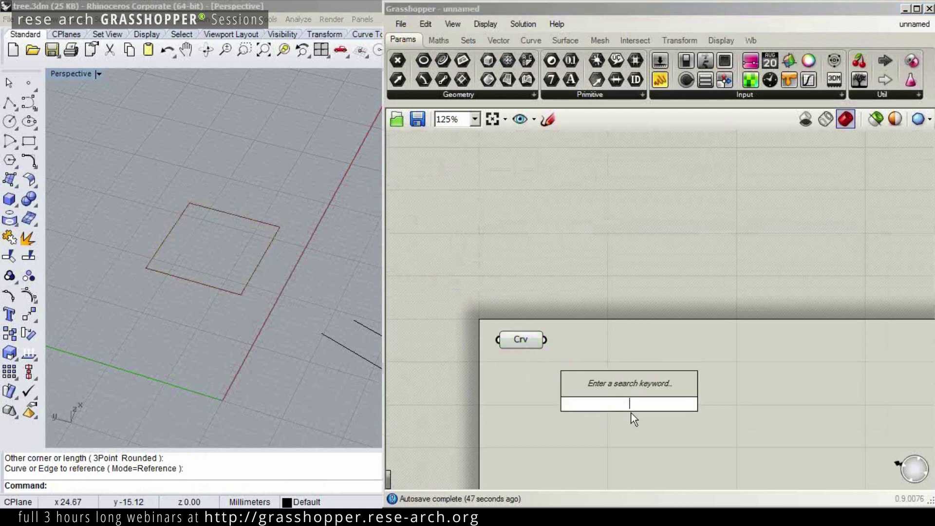
pyautogui.write('dis')
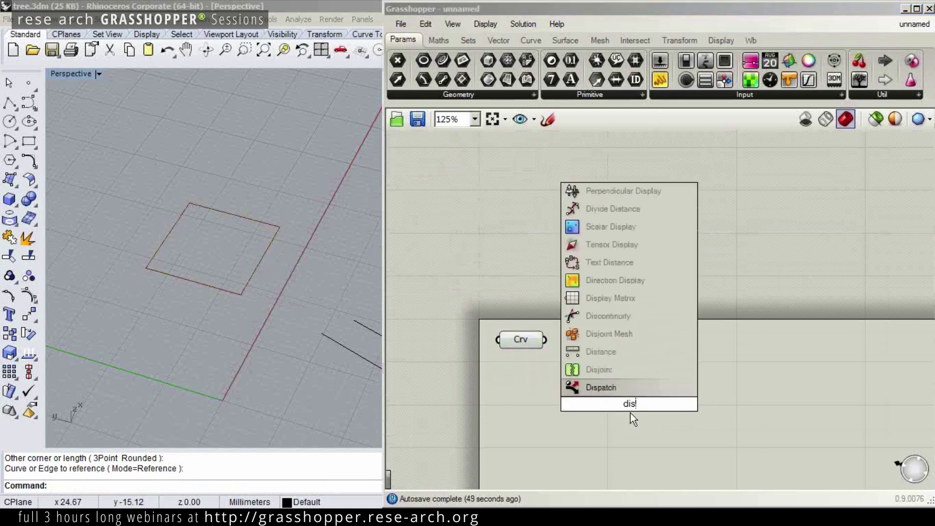
pyautogui.write('c')
pyautogui.click(601, 387)
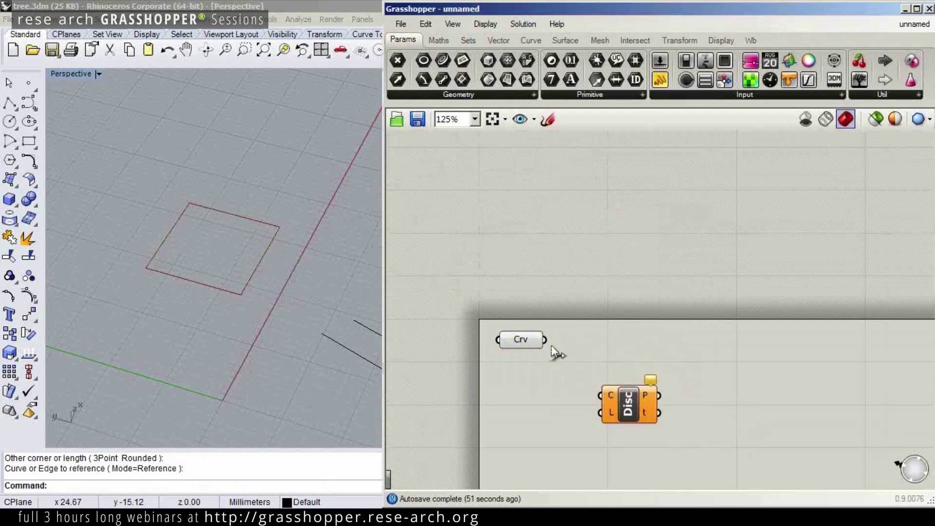
pyautogui.moveTo(546, 340); pyautogui.dragTo(626, 349)
pyautogui.moveTo(618, 342)
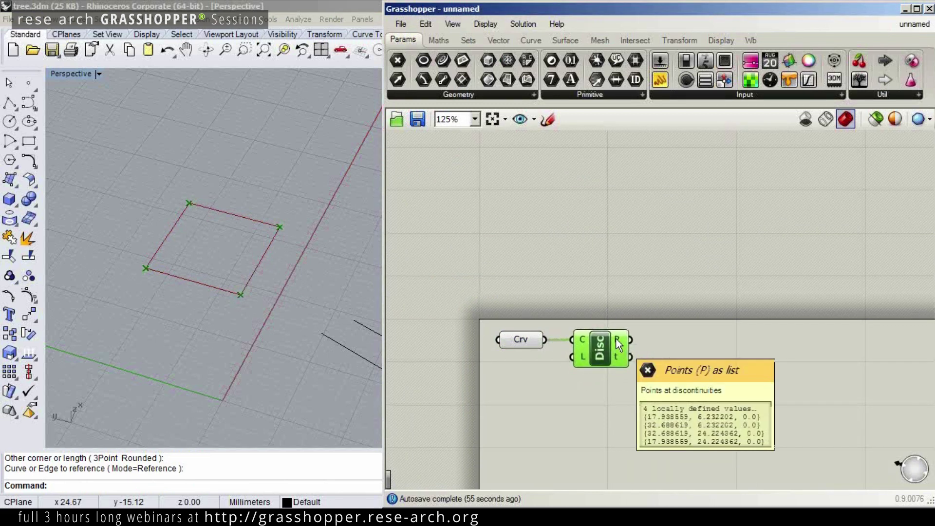
# - Add a Line SDL component and connect the discontinuity points to its start input S
pyautogui.moveTo(273, 308); pyautogui.dragTo(236, 236, button='right')
pyautogui.doubleClick(669, 405)
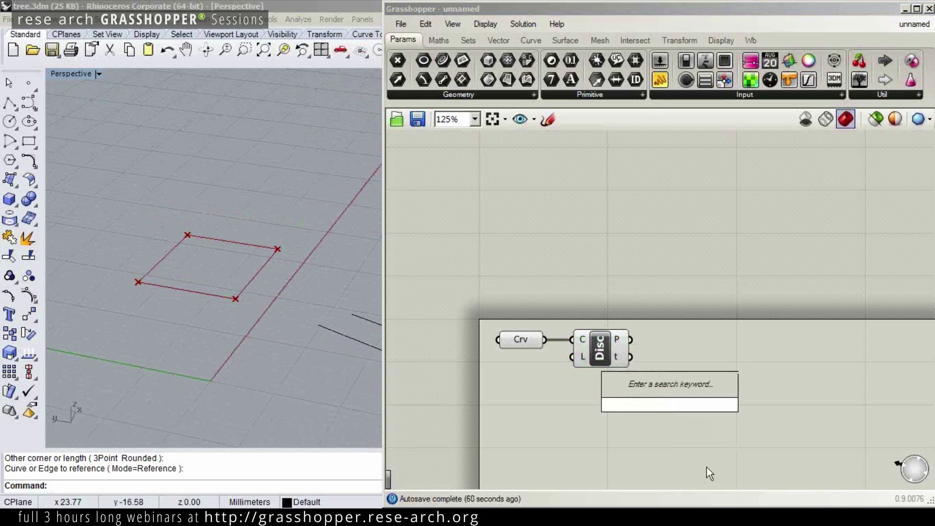
pyautogui.write('line sdl')
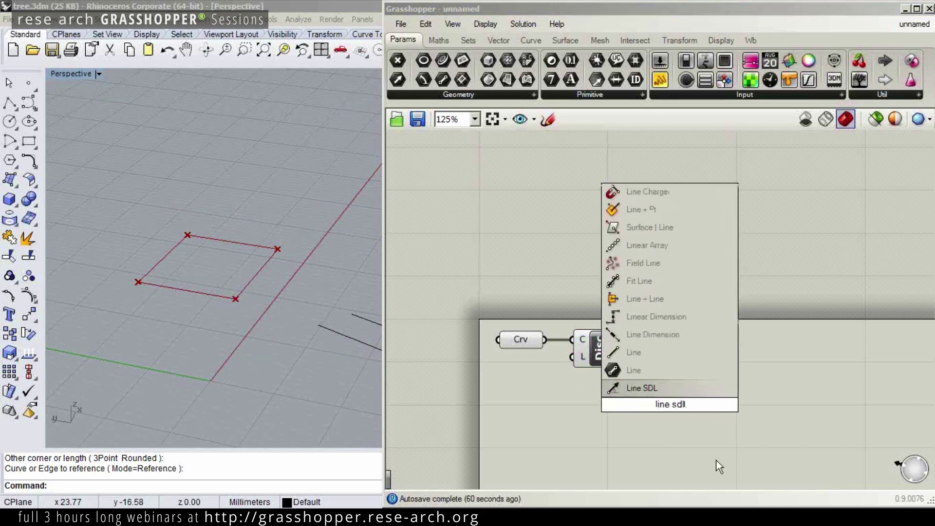
pyautogui.click(642, 388)
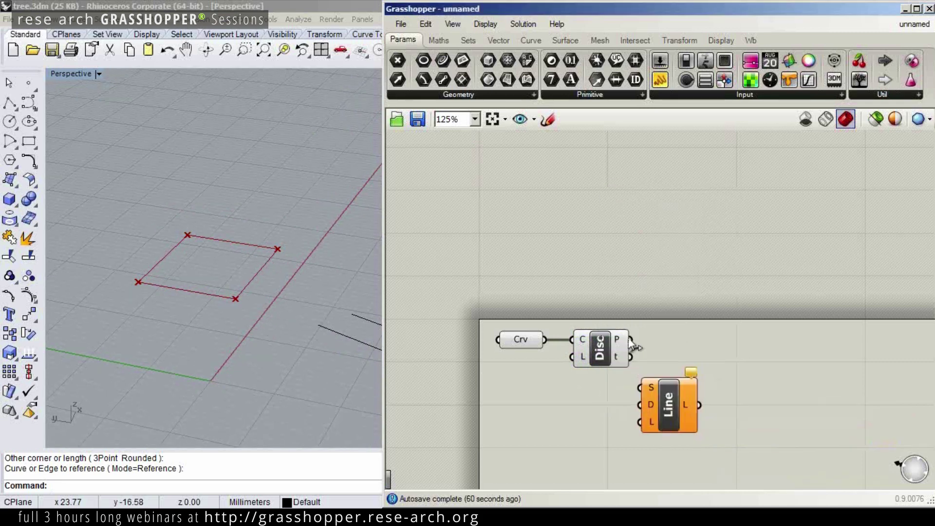
pyautogui.moveTo(650, 388); pyautogui.dragTo(745, 367)
# - Add a Unit Z vector as the line's direction D and place it under the Discontinuity component
pyautogui.doubleClick(626, 414)
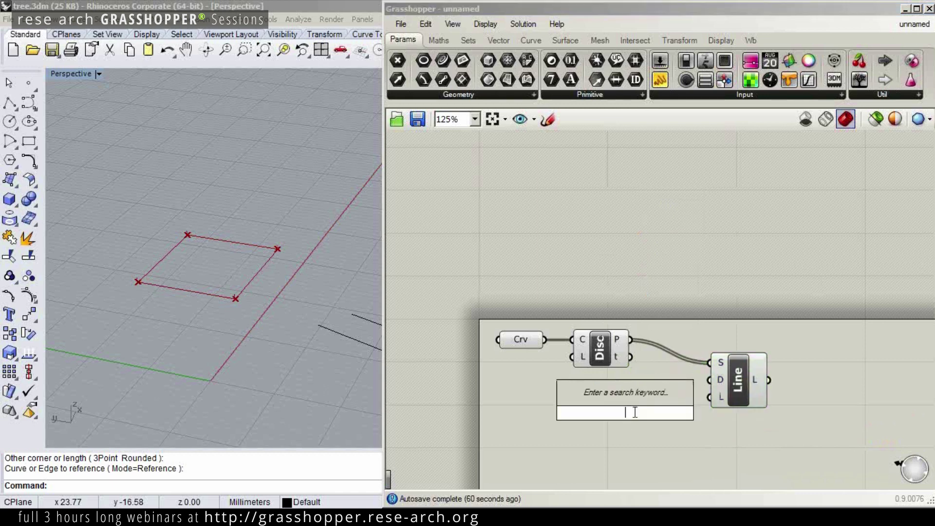
pyautogui.write('z')
pyautogui.press('Return')
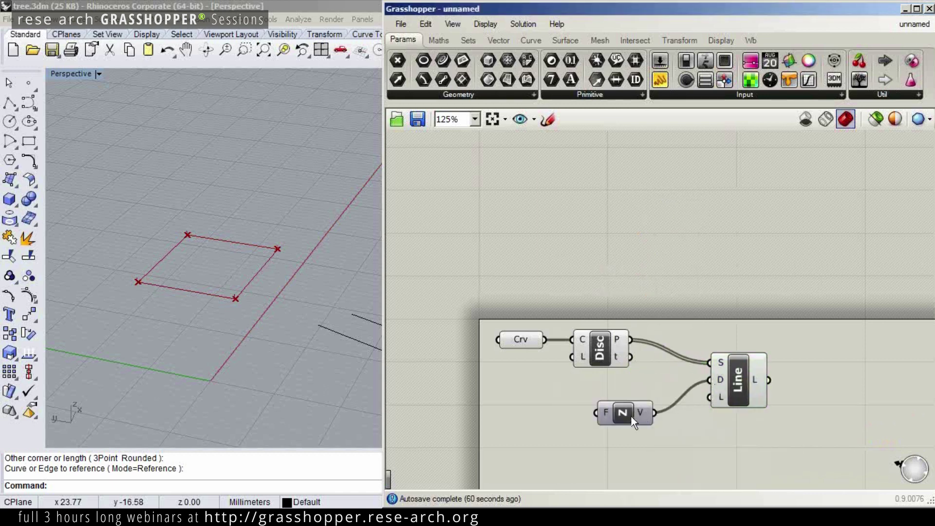
pyautogui.moveTo(639, 414); pyautogui.dragTo(614, 386)
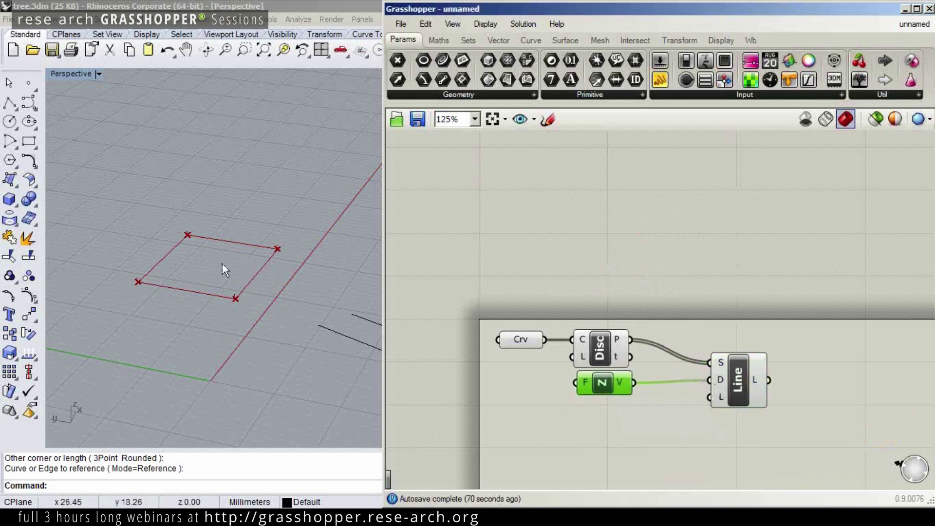
pyautogui.moveTo(222, 264); pyautogui.dragTo(267, 280, button='right')
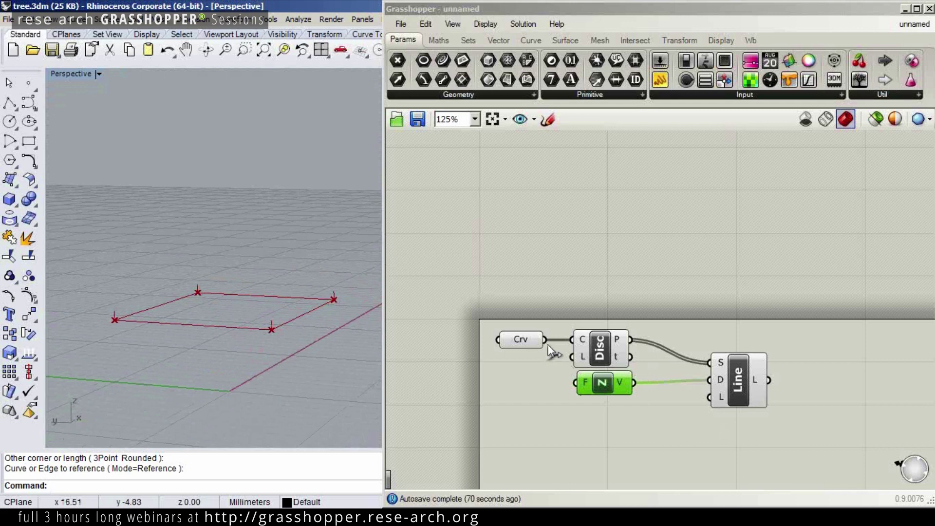
pyautogui.moveTo(257, 277); pyautogui.dragTo(246, 396, button='right')
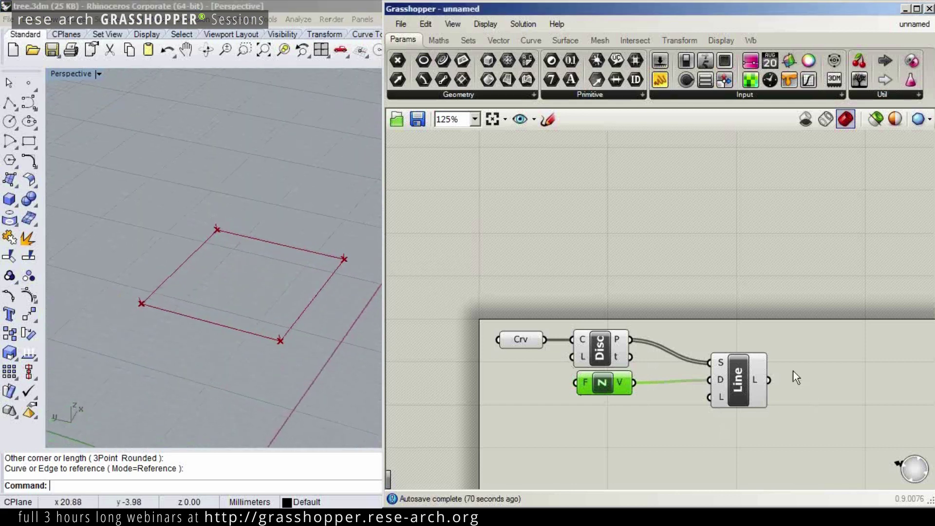
# - Add a curve Length component below the Unit Z vector and connect the curve parameter to its C input
pyautogui.moveTo(794, 371); pyautogui.dragTo(797, 347, button='right')
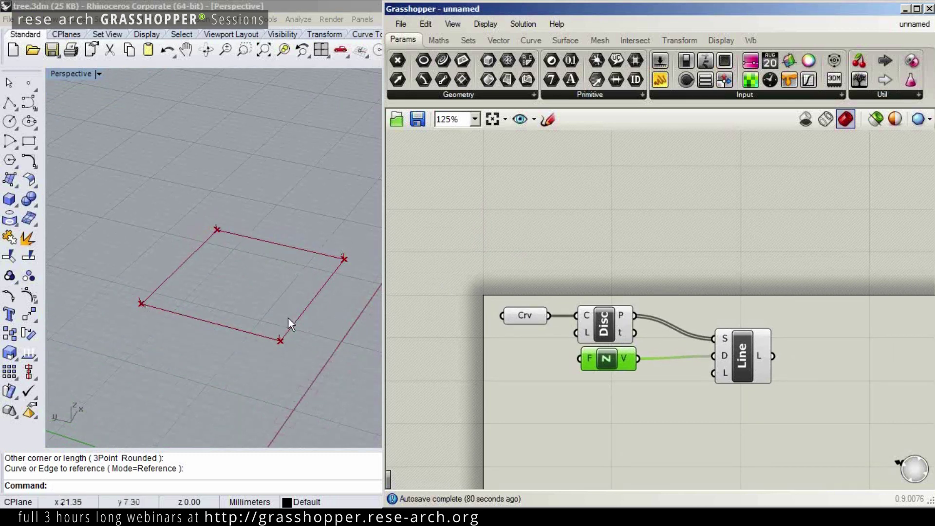
pyautogui.moveTo(288, 317); pyautogui.dragTo(251, 253, button='right')
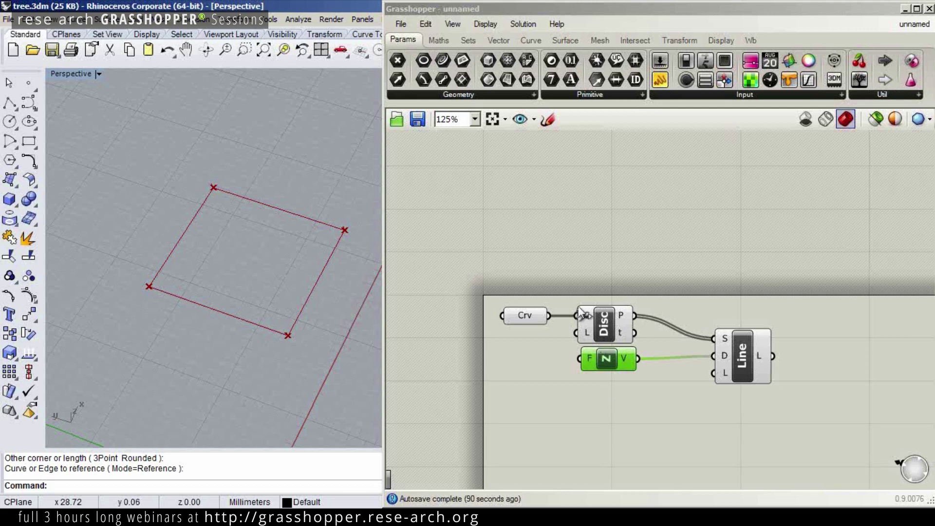
pyautogui.moveTo(589, 338)
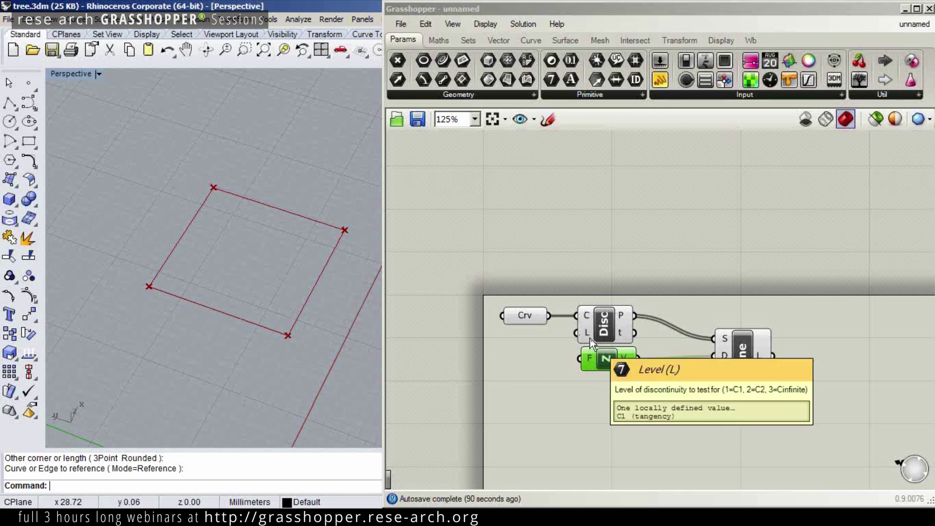
pyautogui.click(594, 420)
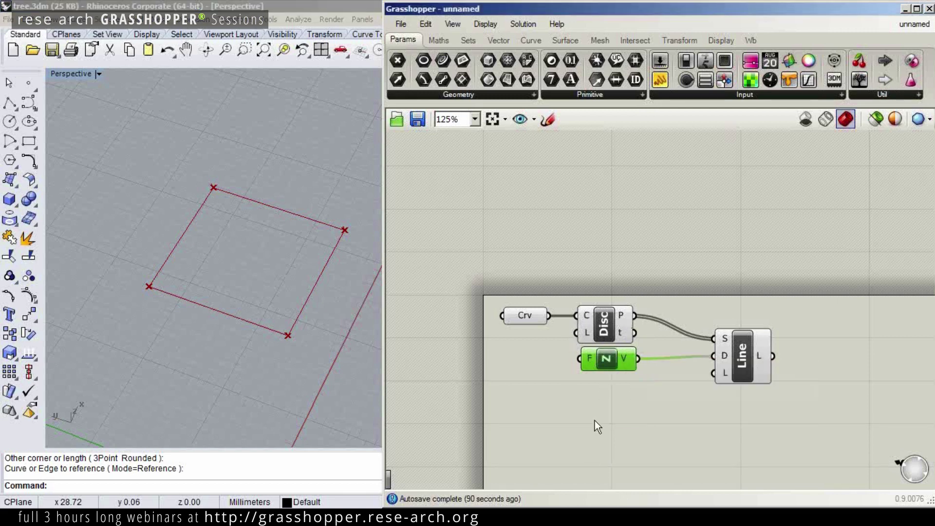
pyautogui.doubleClick(594, 421)
pyautogui.write('le')
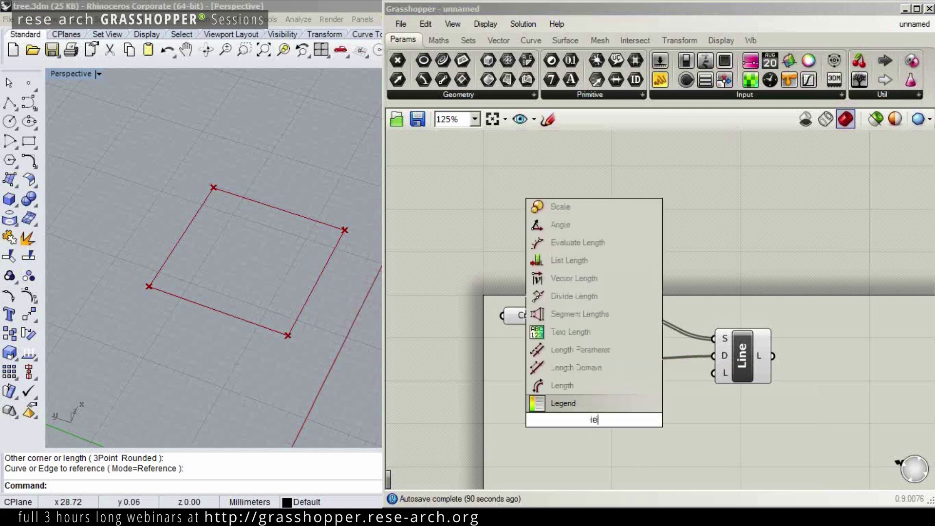
pyautogui.write('n')
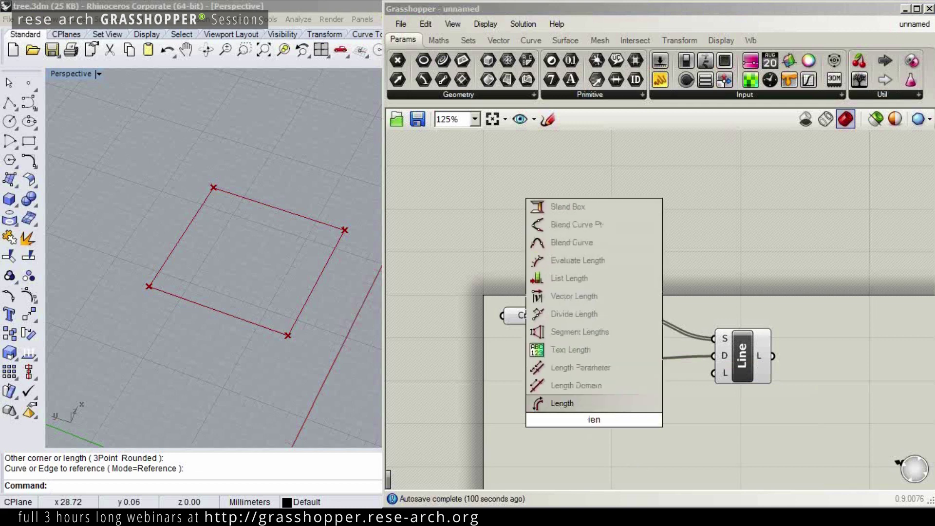
pyautogui.press('Return')
pyautogui.moveTo(550, 318); pyautogui.dragTo(566, 420)
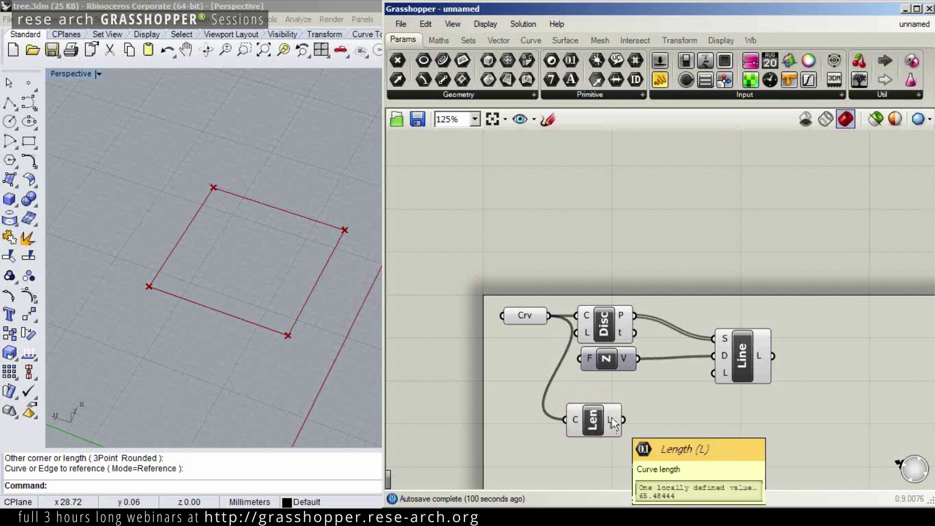
pyautogui.moveTo(628, 424); pyautogui.dragTo(612, 385, button='right')
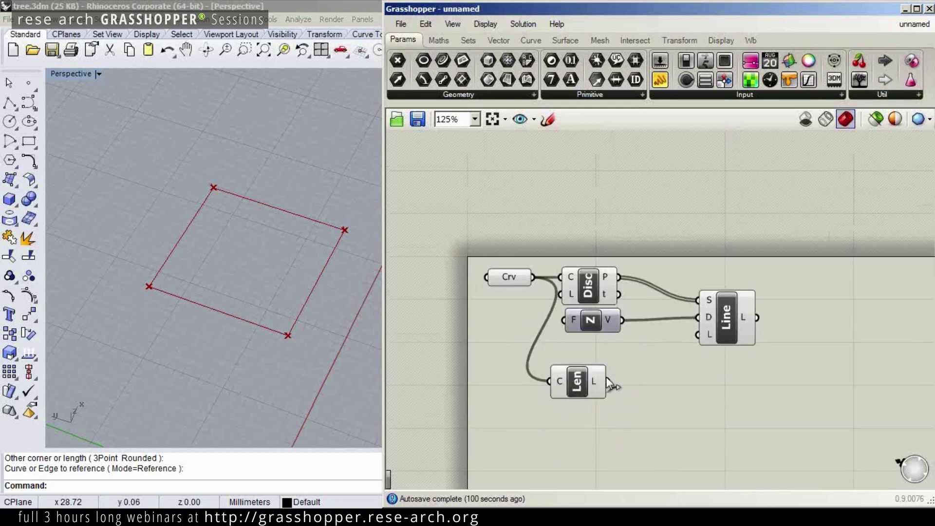
pyautogui.moveTo(584, 380); pyautogui.dragTo(600, 384)
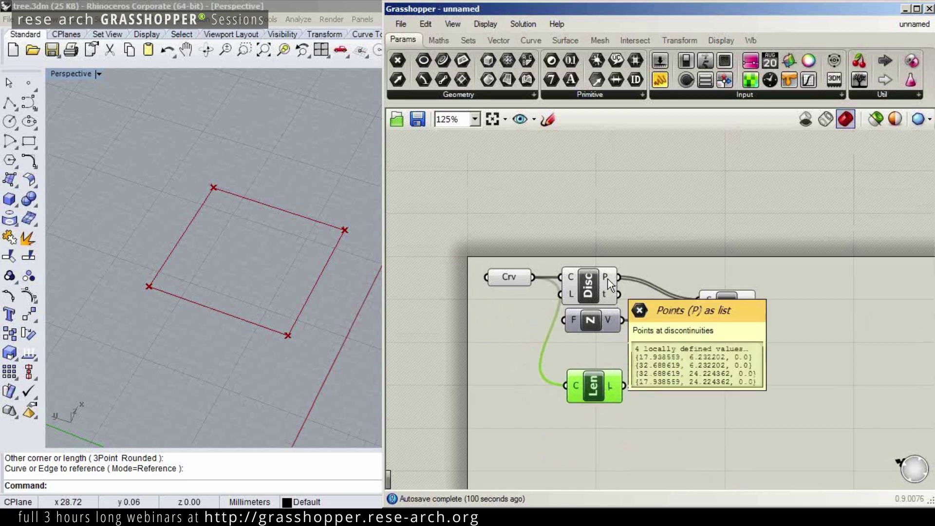
# - Add a List Length component fed by the discontinuity points and stack it directly above the curve Length component
pyautogui.click(707, 422)
pyautogui.doubleClick(707, 422)
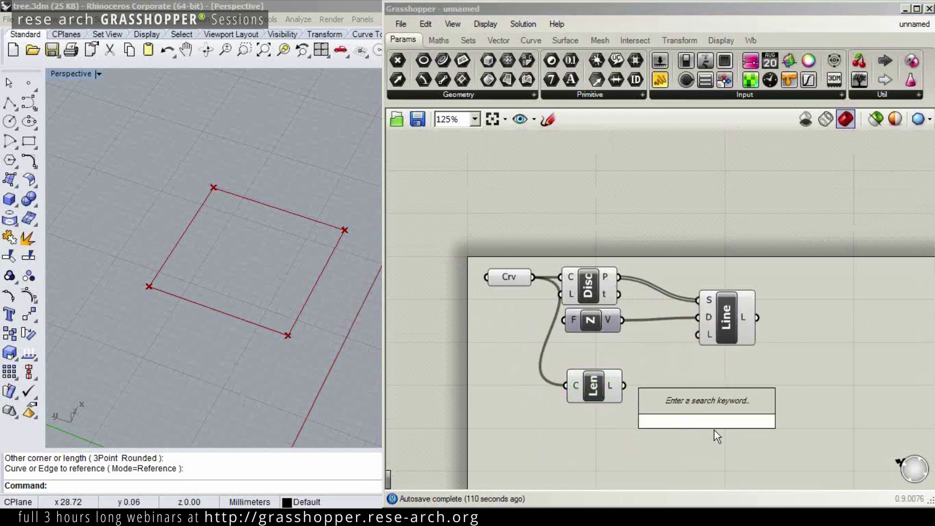
pyautogui.write('length')
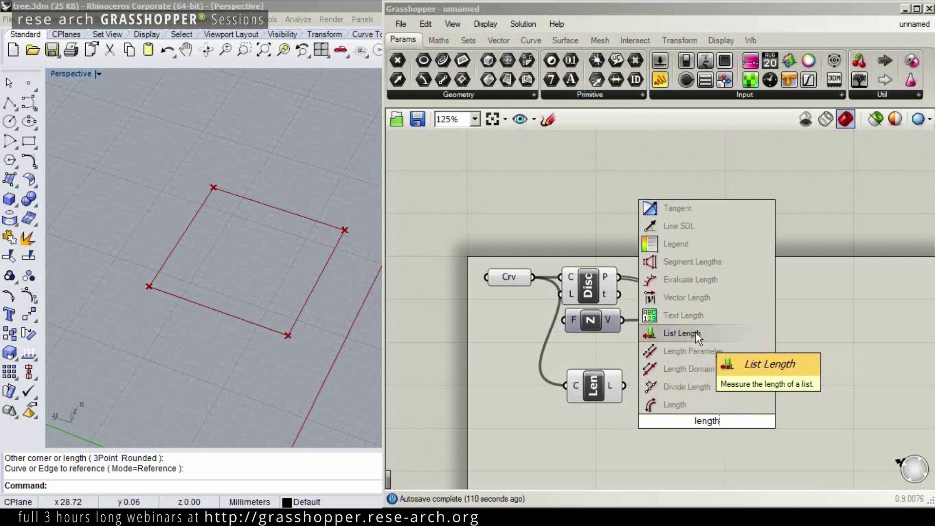
pyautogui.click(695, 333)
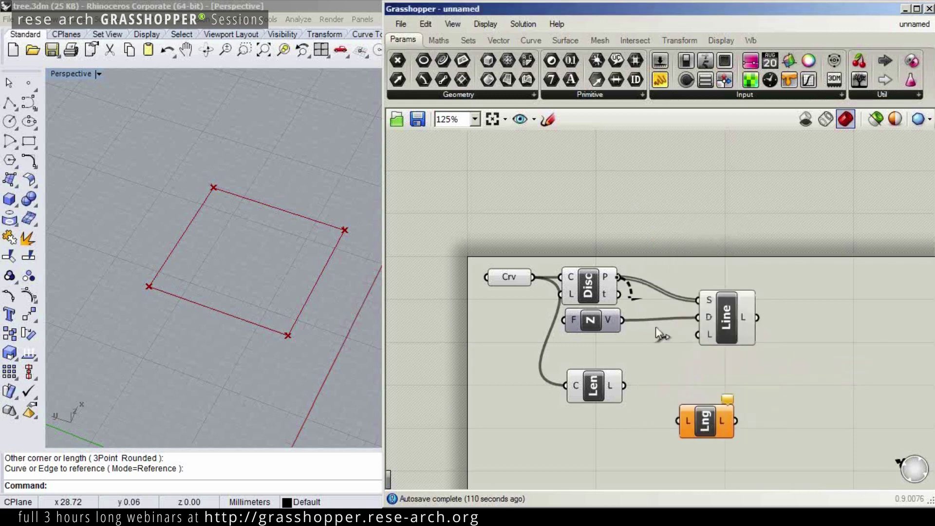
pyautogui.moveTo(655, 327); pyautogui.dragTo(678, 421)
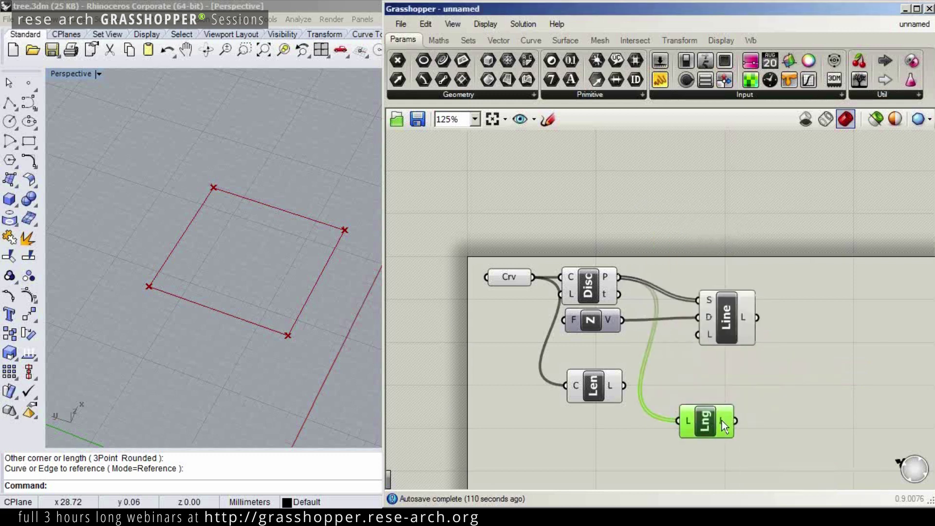
pyautogui.moveTo(721, 420); pyautogui.dragTo(696, 390, button='right')
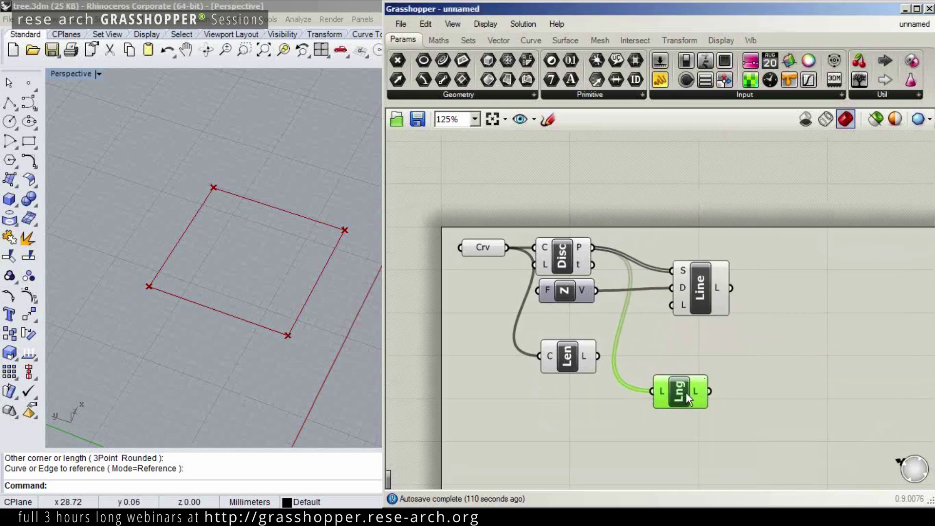
pyautogui.moveTo(566, 357); pyautogui.dragTo(572, 419)
pyautogui.moveTo(668, 374); pyautogui.dragTo(589, 386)
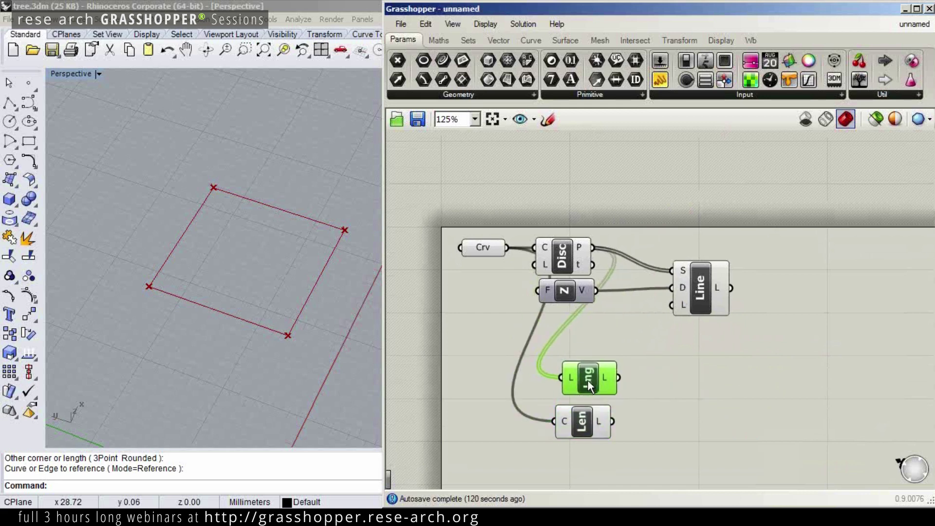
pyautogui.moveTo(579, 425)
pyautogui.mouseDown()
pyautogui.moveTo(597, 419)
pyautogui.moveTo(587, 425)
pyautogui.mouseUp()
pyautogui.moveTo(610, 424)
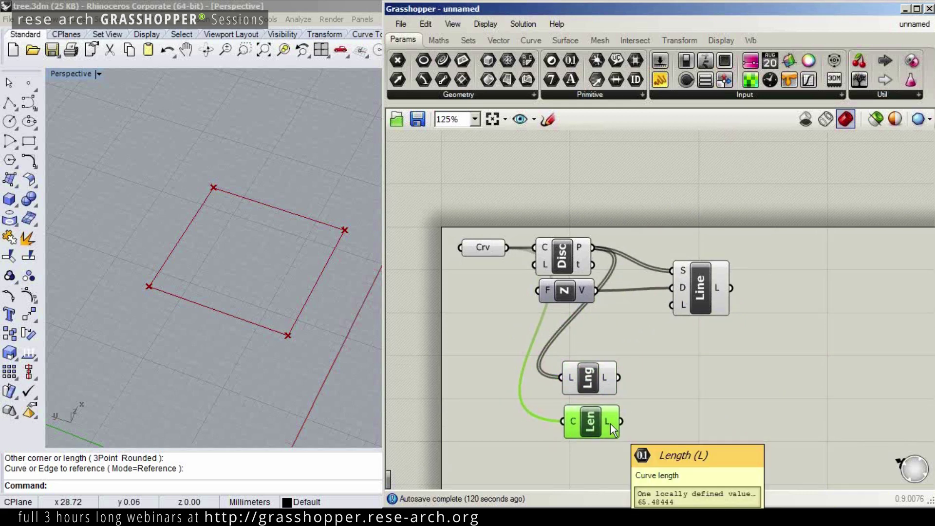
# - Add a Division component with the curve length as A and the list length as B, stacking List Length below Length
pyautogui.doubleClick(676, 413)
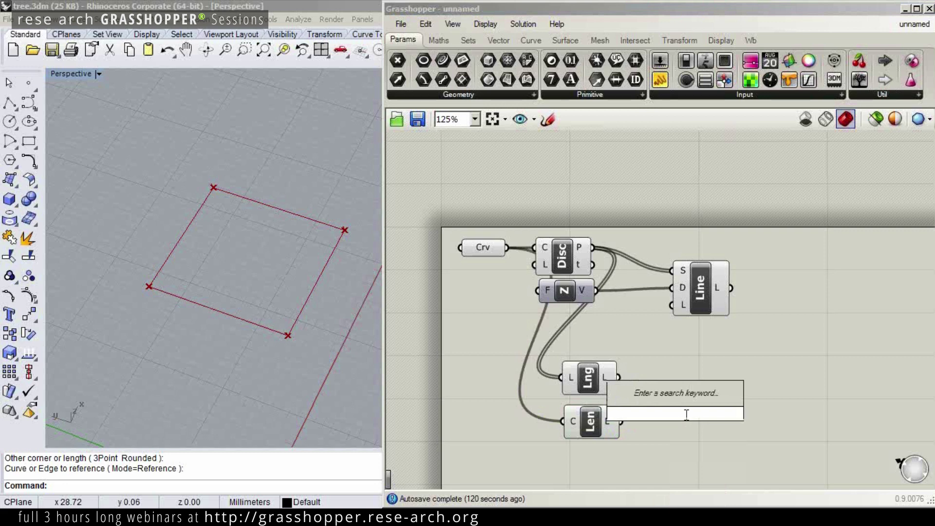
pyautogui.write('/')
pyautogui.press('Return')
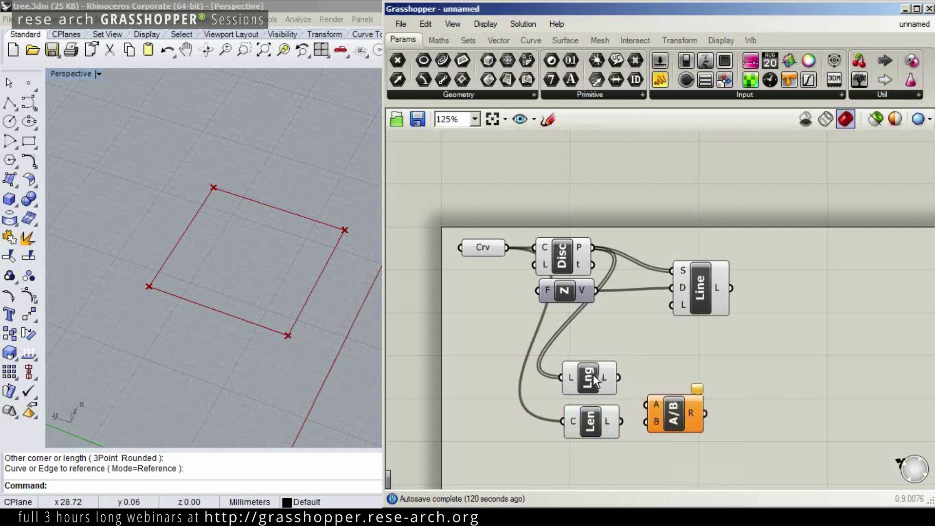
pyautogui.moveTo(593, 375); pyautogui.dragTo(596, 465)
pyautogui.moveTo(594, 420); pyautogui.dragTo(594, 383)
pyautogui.moveTo(620, 384); pyautogui.dragTo(645, 404)
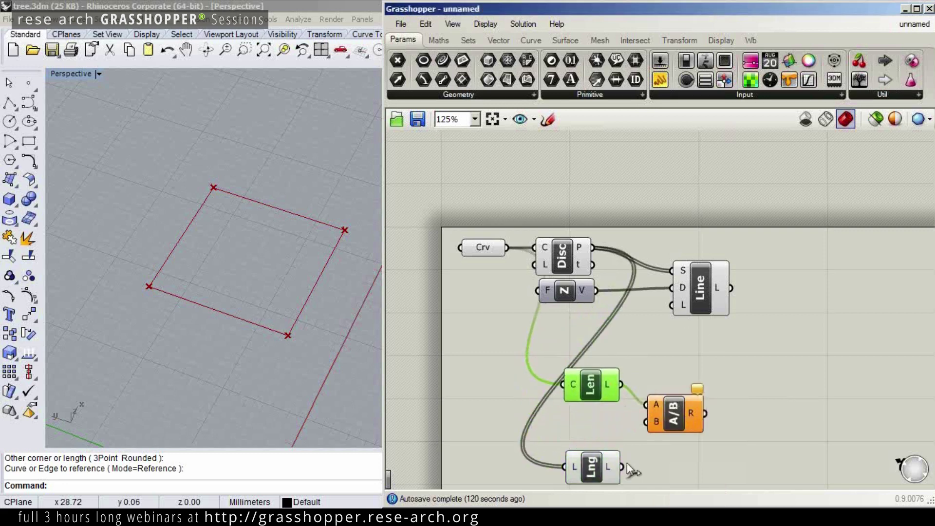
pyautogui.moveTo(622, 466); pyautogui.dragTo(647, 422)
pyautogui.moveTo(593, 469); pyautogui.dragTo(595, 424)
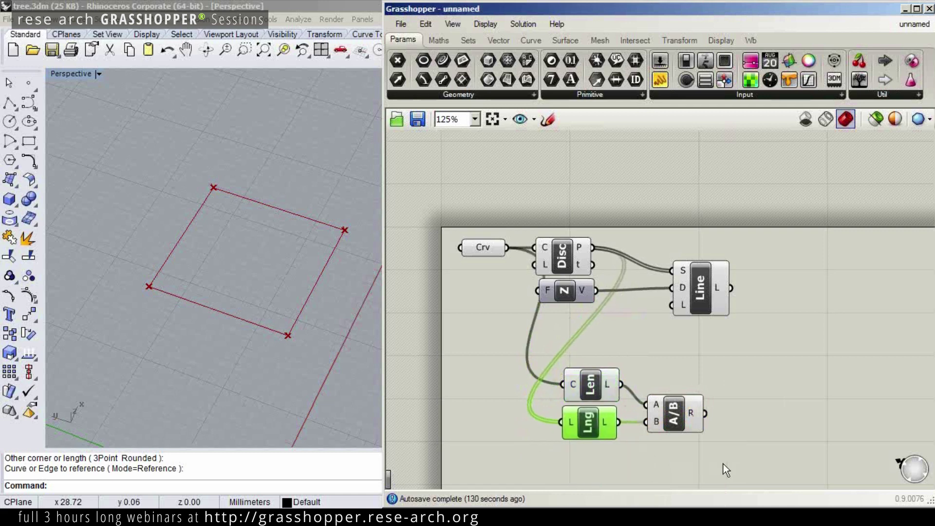
# - Shift the Length, List Length and Division group to the right, then place Line farther right with Unit Z beside it
pyautogui.moveTo(724, 463); pyautogui.dragTo(680, 382)
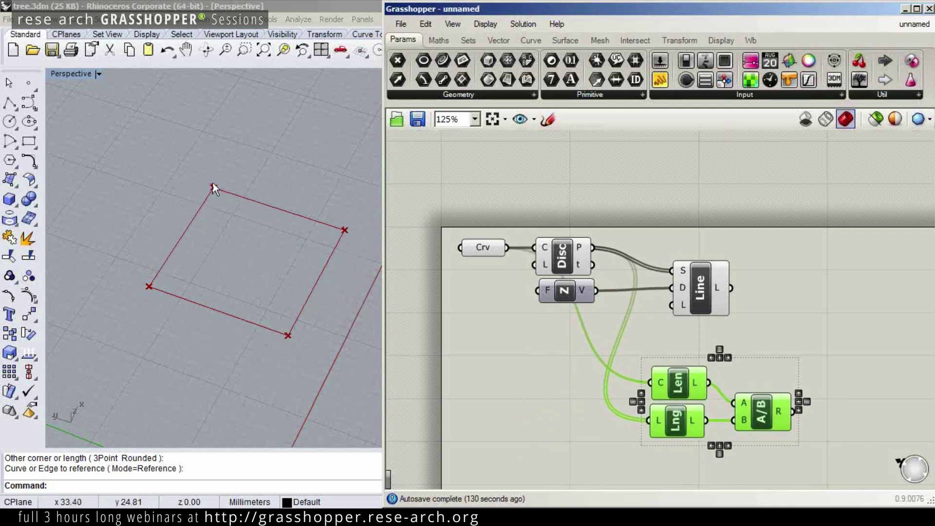
pyautogui.moveTo(301, 263); pyautogui.dragTo(312, 229, button='right')
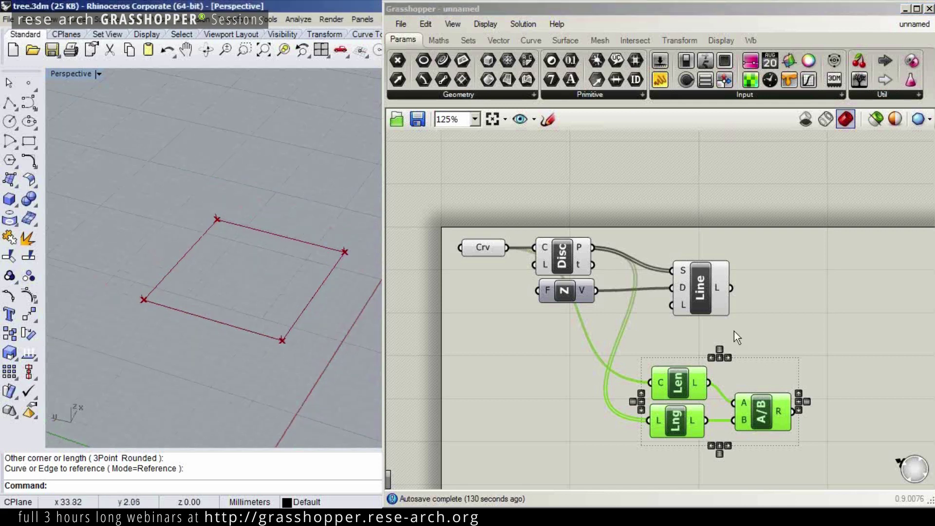
pyautogui.moveTo(728, 266); pyautogui.dragTo(648, 270, button='right')
pyautogui.moveTo(625, 286); pyautogui.dragTo(783, 287)
pyautogui.moveTo(480, 296); pyautogui.dragTo(679, 302)
# - Connect the Division result R to the Line component's length input L
pyautogui.moveTo(702, 417)
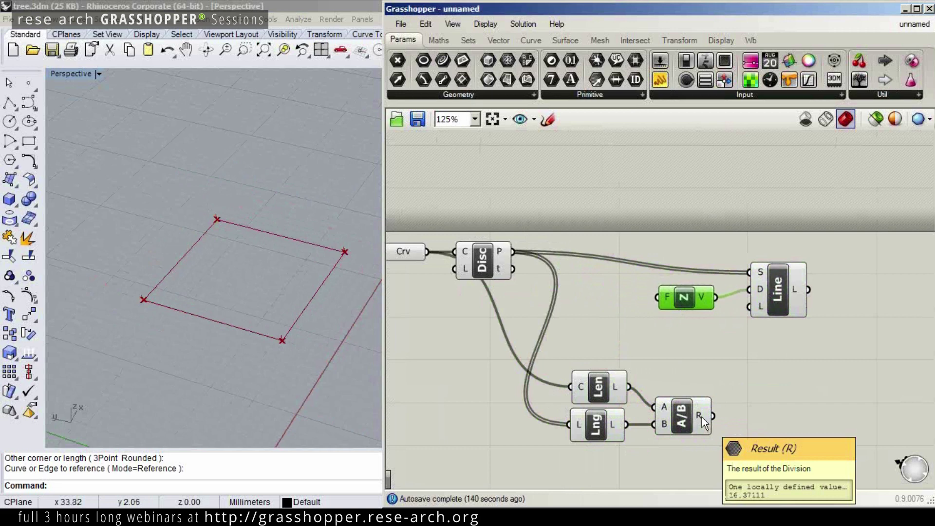
pyautogui.moveTo(702, 416); pyautogui.dragTo(750, 307)
pyautogui.moveTo(201, 249); pyautogui.dragTo(242, 258, button='right')
# - Scale the rectangle with its gumball handle in the Rhino viewport to test how the vertical lines respond
pyautogui.click(242, 259)
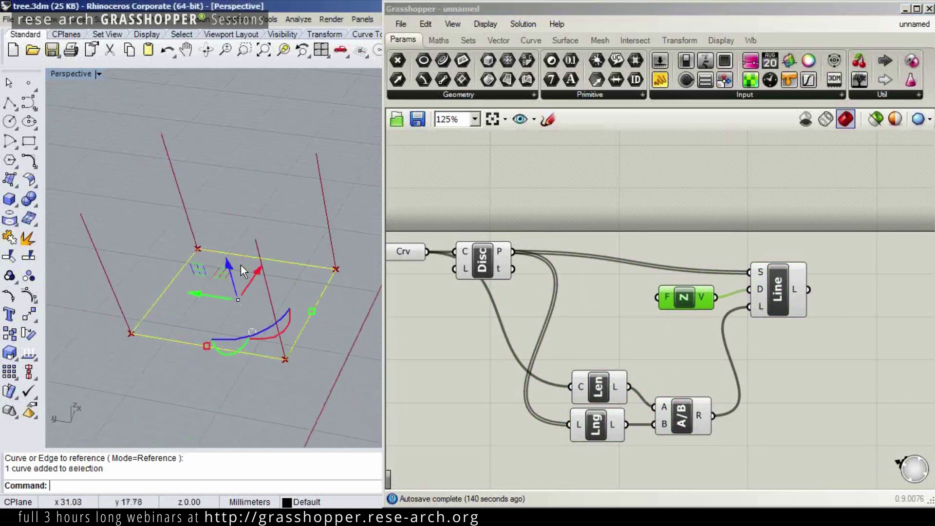
pyautogui.scroll(2, 223, 306)
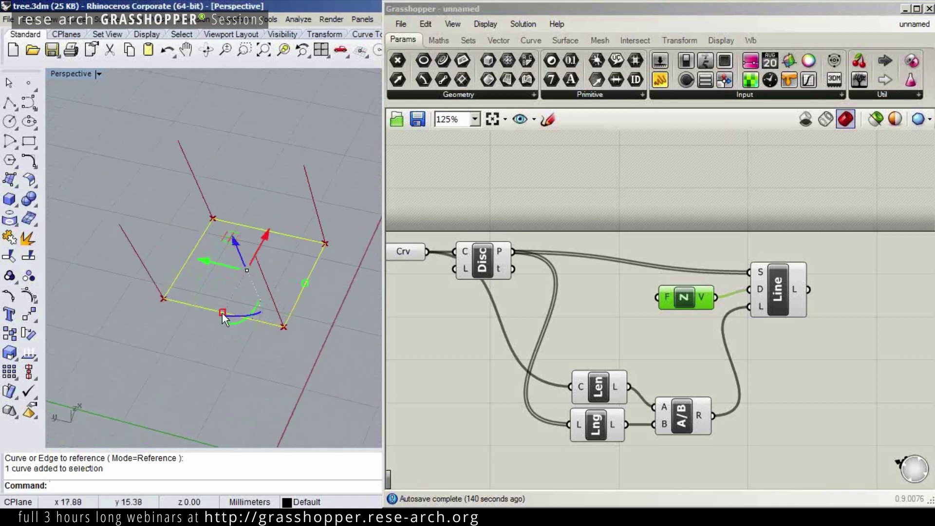
pyautogui.moveTo(222, 314); pyautogui.dragTo(196, 375)
pyautogui.moveTo(197, 375); pyautogui.dragTo(217, 260, button='right')
pyautogui.moveTo(187, 351); pyautogui.dragTo(203, 327)
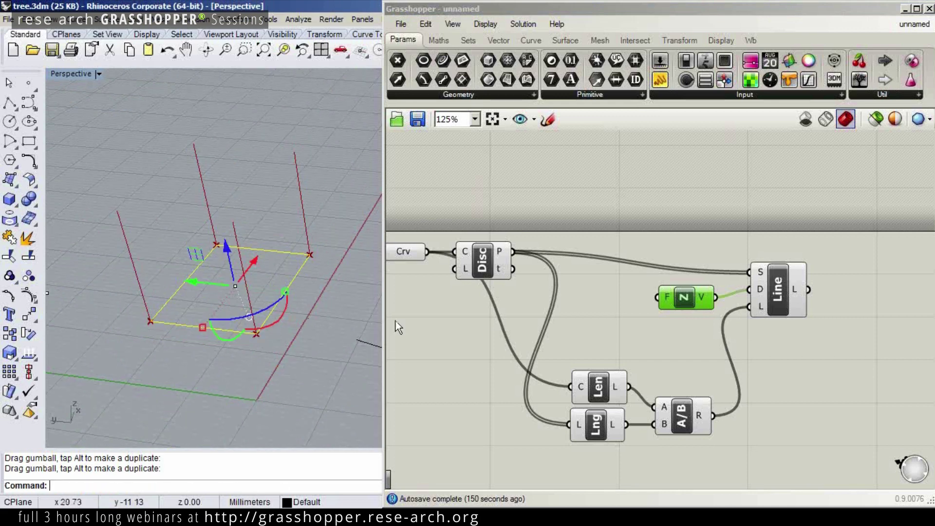
# - Tidy the definition by moving the length and division group closer under Line and Discontinuity farther right of the curve parameter
pyautogui.moveTo(768, 346)
pyautogui.mouseDown(button='right')
pyautogui.moveTo(737, 349)
pyautogui.moveTo(770, 334)
pyautogui.moveTo(762, 340)
pyautogui.mouseUp(button='right')
pyautogui.moveTo(641, 304); pyautogui.dragTo(649, 296)
pyautogui.moveTo(696, 465); pyautogui.dragTo(567, 360)
pyautogui.moveTo(499, 286); pyautogui.dragTo(624, 308, button='right')
pyautogui.moveTo(562, 292); pyautogui.dragTo(618, 293)
pyautogui.moveTo(609, 313); pyautogui.dragTo(551, 297, button='right')
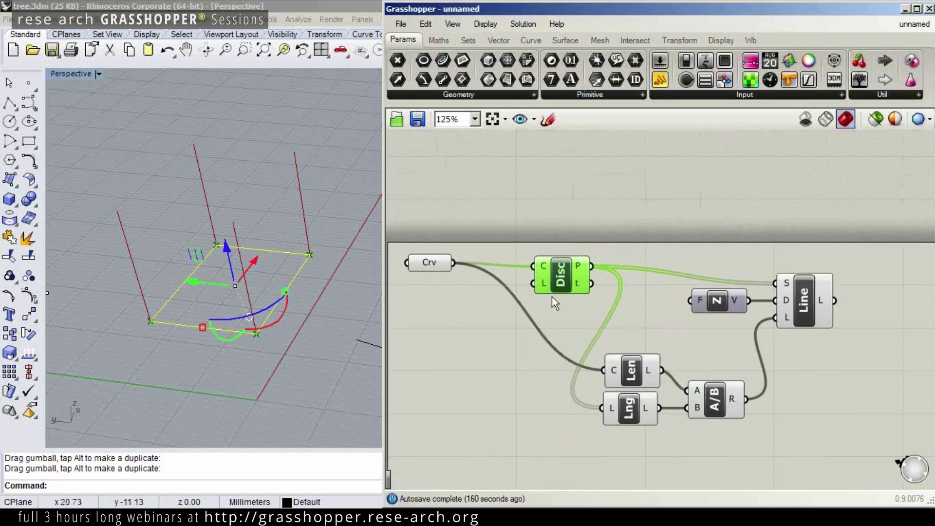
pyautogui.click(433, 263)
pyautogui.moveTo(433, 263); pyautogui.dragTo(433, 267)
pyautogui.click(820, 359)
pyautogui.moveTo(876, 355); pyautogui.dragTo(773, 375, button='right')
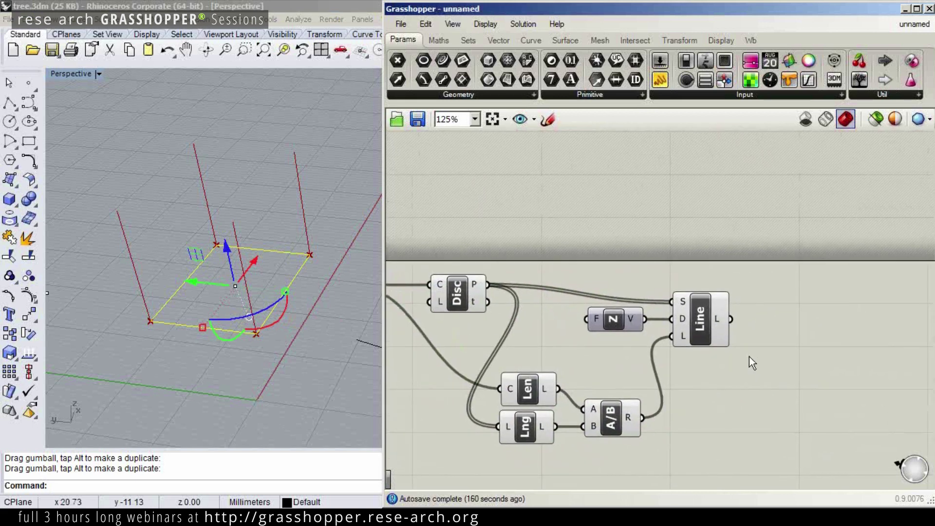
# - Add an End Points component beside the Line component and connect the line output L to its C input
pyautogui.moveTo(217, 196); pyautogui.dragTo(212, 184, button='right')
pyautogui.doubleClick(826, 374)
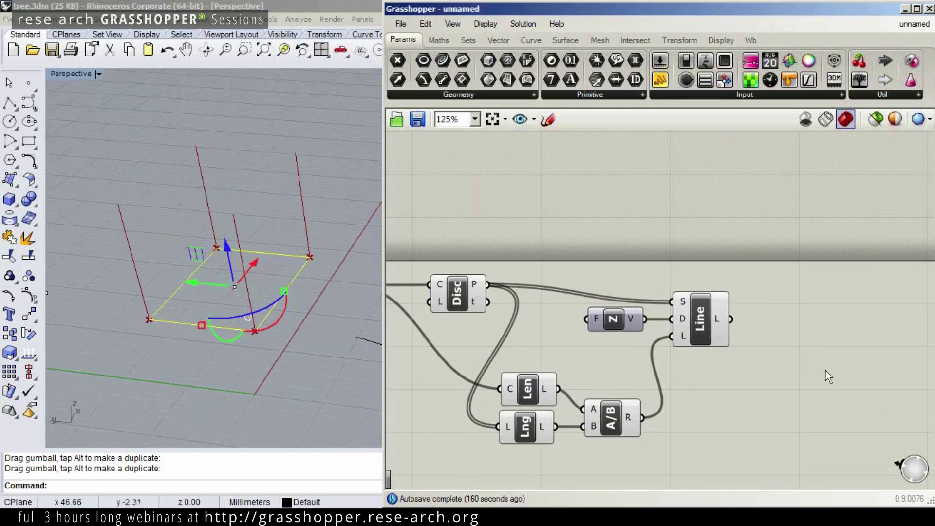
pyautogui.write('end')
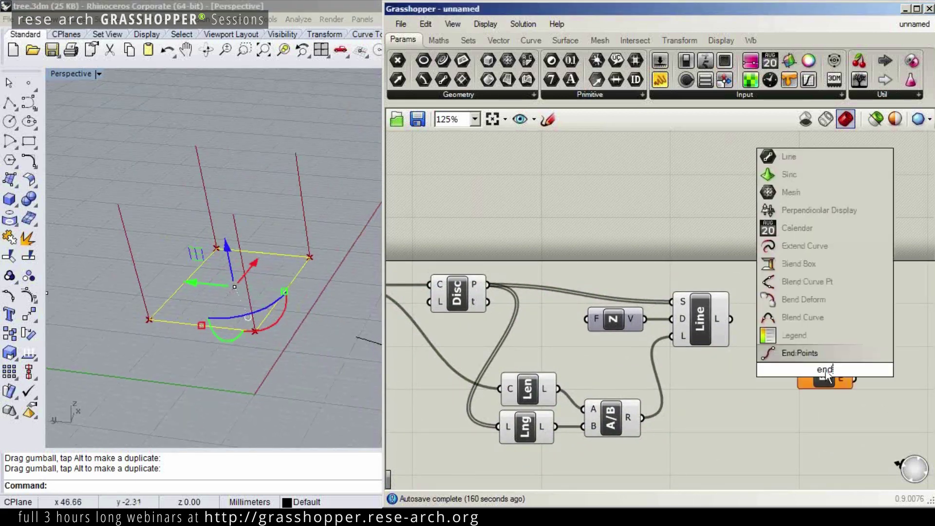
pyautogui.press('Return')
pyautogui.moveTo(732, 319); pyautogui.dragTo(778, 324)
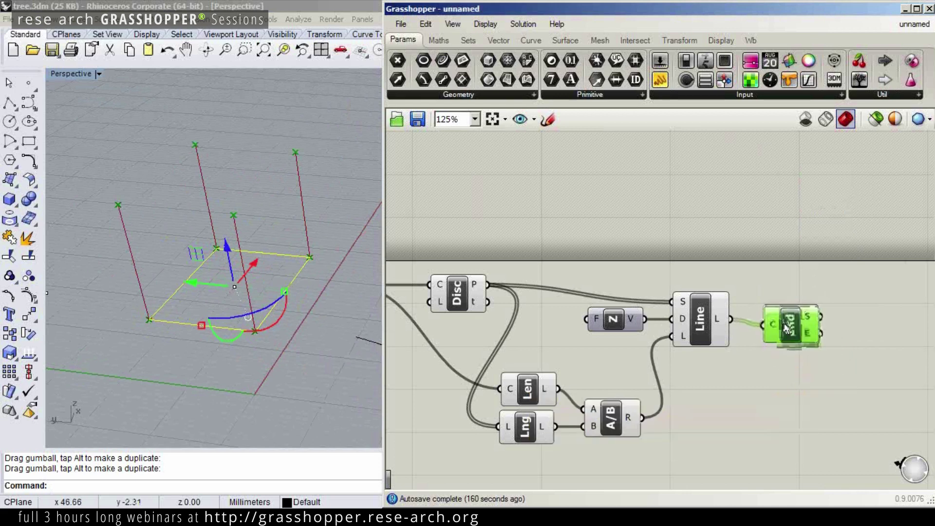
pyautogui.moveTo(811, 315)
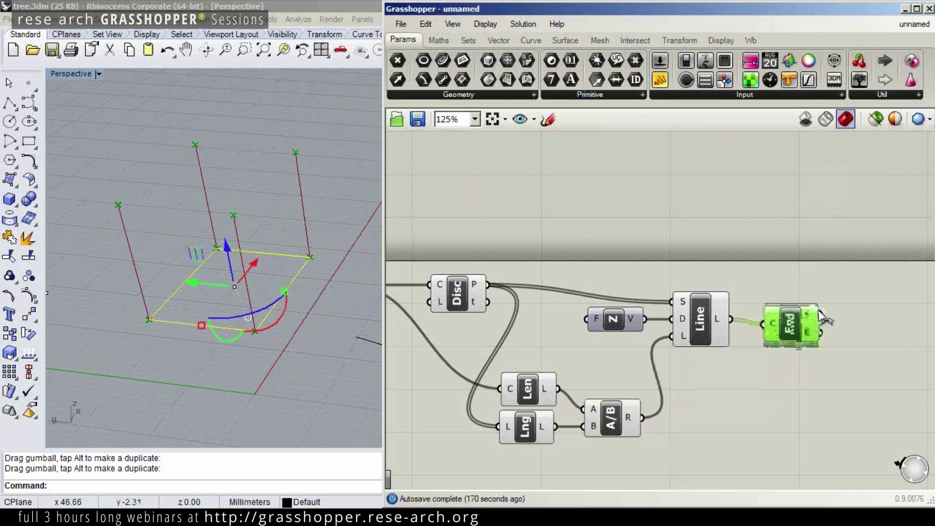
pyautogui.moveTo(785, 326); pyautogui.dragTo(789, 321)
pyautogui.moveTo(785, 318); pyautogui.dragTo(695, 339, button='right')
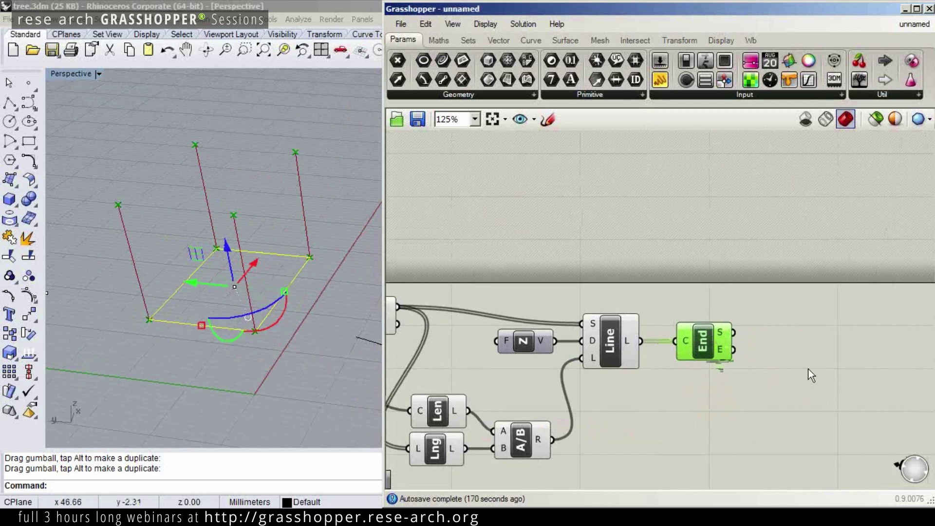
pyautogui.moveTo(273, 253); pyautogui.dragTo(279, 218, button='right')
pyautogui.click(279, 218)
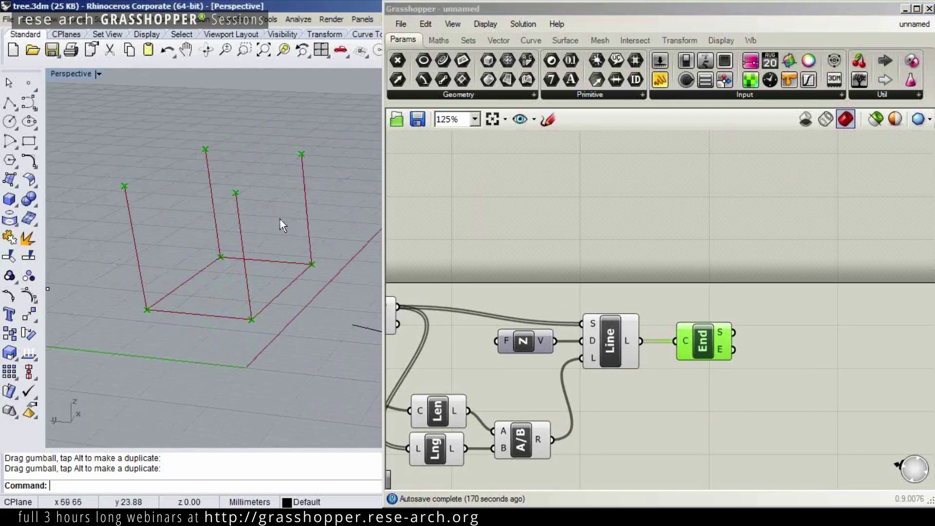
# - Add an Average component beside End Points and connect the end points output E to its input I
pyautogui.moveTo(794, 394); pyautogui.dragTo(766, 413, button='right')
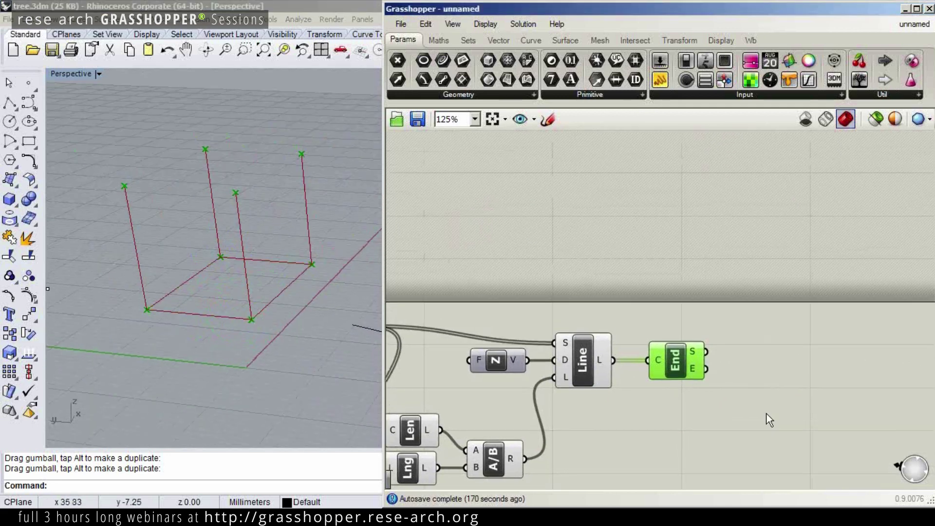
pyautogui.doubleClick(768, 417)
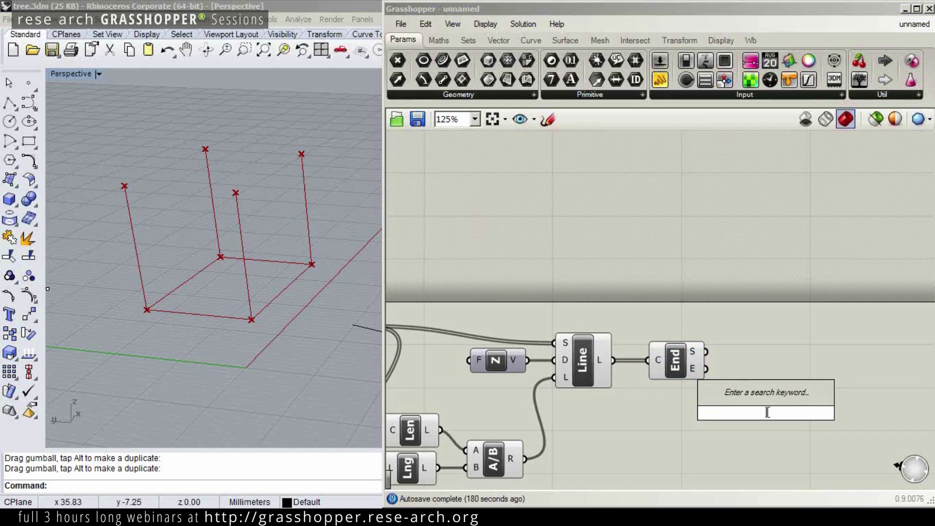
pyautogui.write('average')
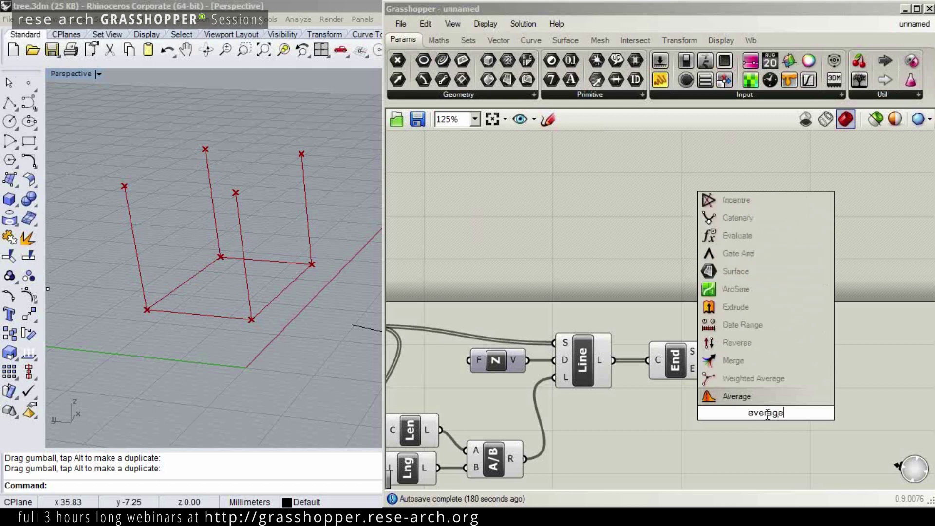
pyautogui.press('Return')
pyautogui.moveTo(706, 369); pyautogui.dragTo(758, 393)
pyautogui.moveTo(190, 122); pyautogui.dragTo(193, 174, button='right')
pyautogui.moveTo(192, 218); pyautogui.dragTo(243, 179, button='right')
pyautogui.moveTo(781, 357); pyautogui.dragTo(782, 288, button='right')
pyautogui.moveTo(785, 327); pyautogui.dragTo(789, 309)
pyautogui.moveTo(299, 265); pyautogui.dragTo(273, 202, button='right')
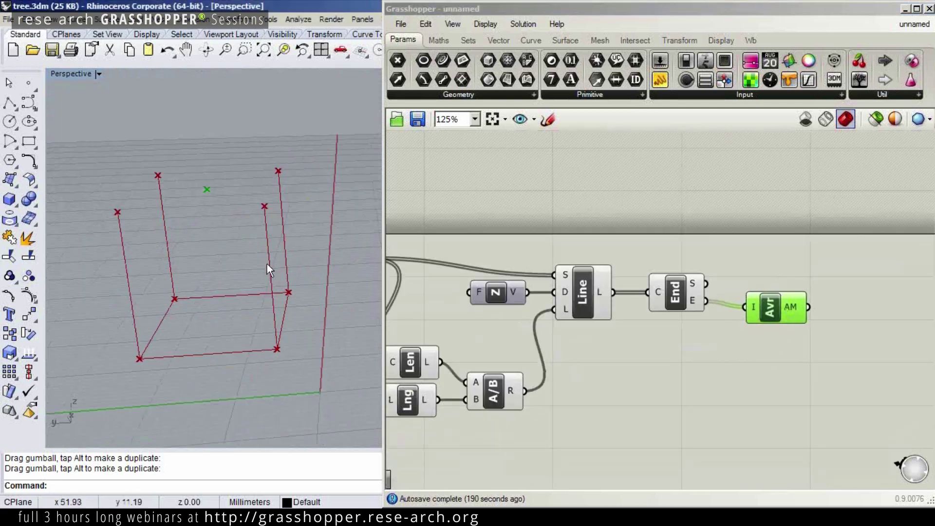
# - Add a Multiplication component to the right of Division and connect the Division result R to its A input
pyautogui.doubleClick(619, 396)
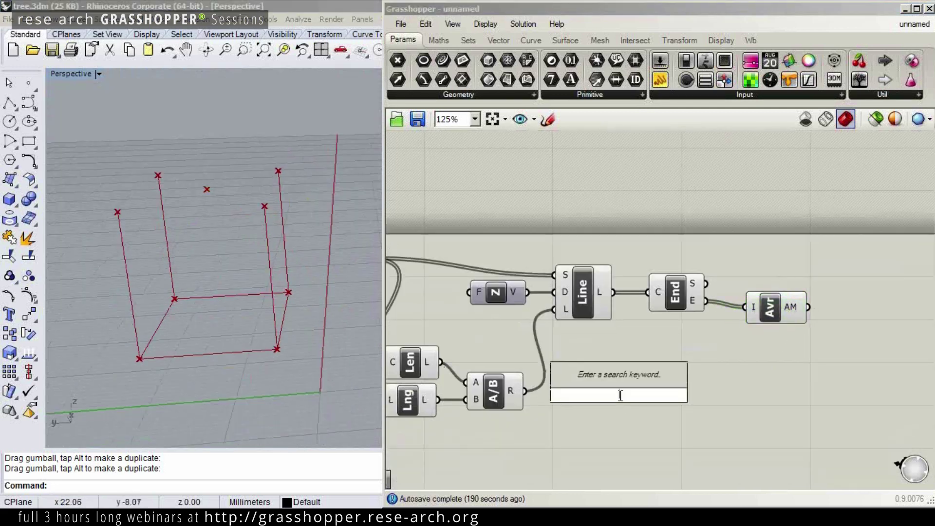
pyautogui.write('x')
pyautogui.press('Return')
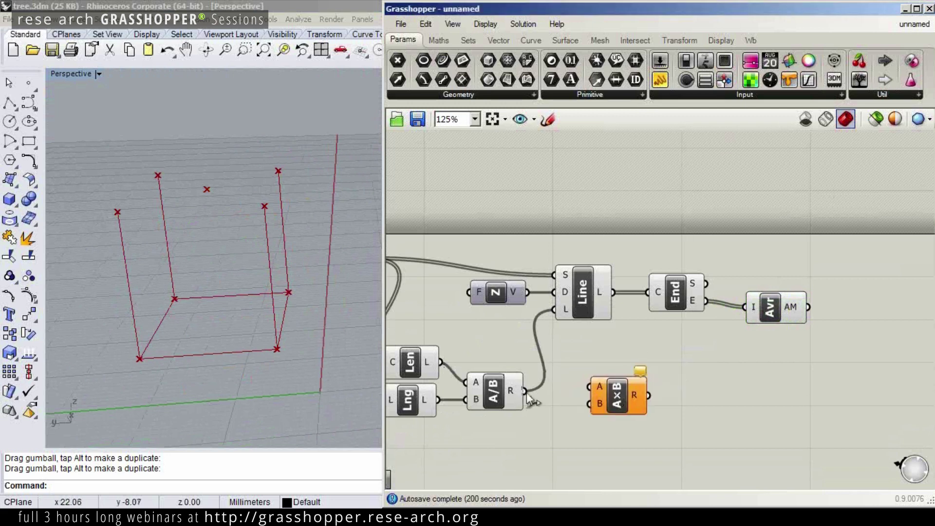
pyautogui.moveTo(524, 391); pyautogui.dragTo(703, 396)
# - Add a number slider set to 0.50, connect it to the Multiplication's B input and place it beside that component
pyautogui.doubleClick(626, 438)
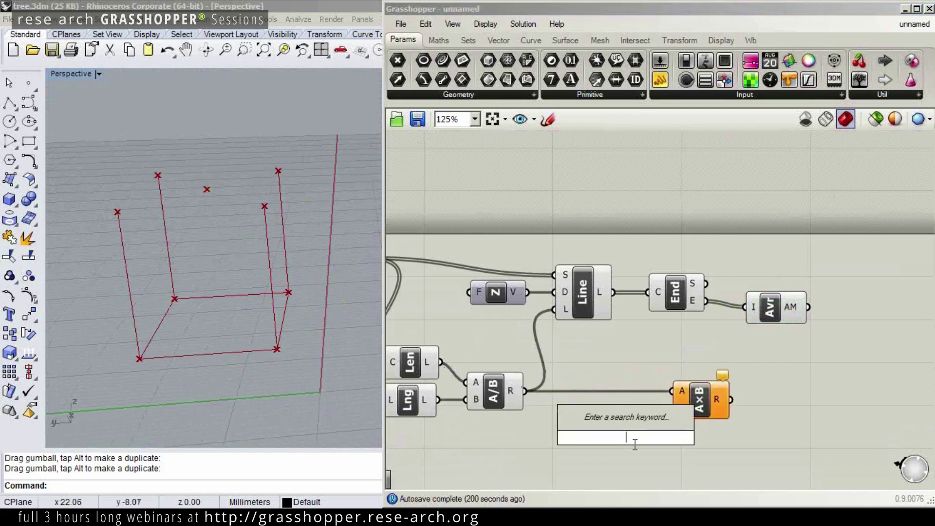
pyautogui.write('0.50')
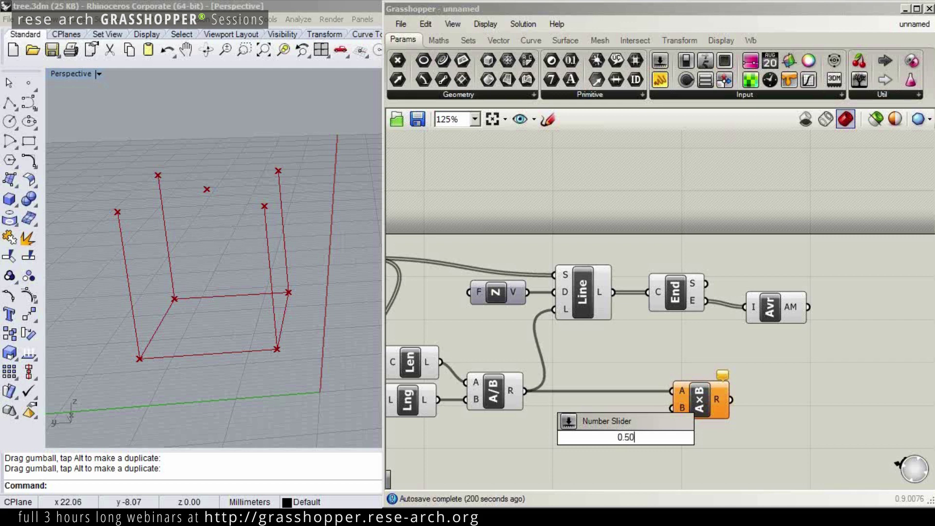
pyautogui.press('Return')
pyautogui.moveTo(708, 395); pyautogui.dragTo(746, 396)
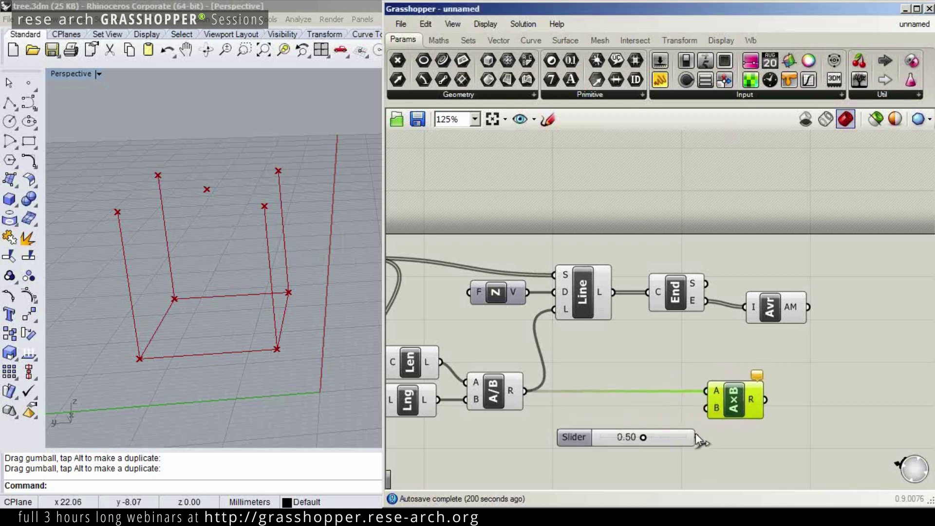
pyautogui.moveTo(696, 436); pyautogui.dragTo(706, 408)
pyautogui.moveTo(575, 437); pyautogui.dragTo(571, 414)
pyautogui.click(743, 316)
# - Add a Move component to the right of the Average component
pyautogui.moveTo(775, 305); pyautogui.dragTo(648, 315, button='right')
pyautogui.doubleClick(778, 384)
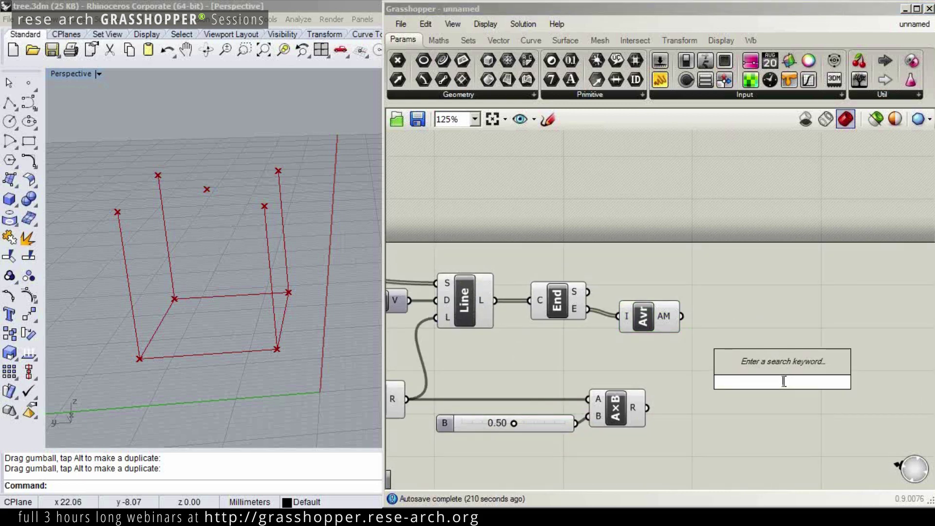
pyautogui.write('move')
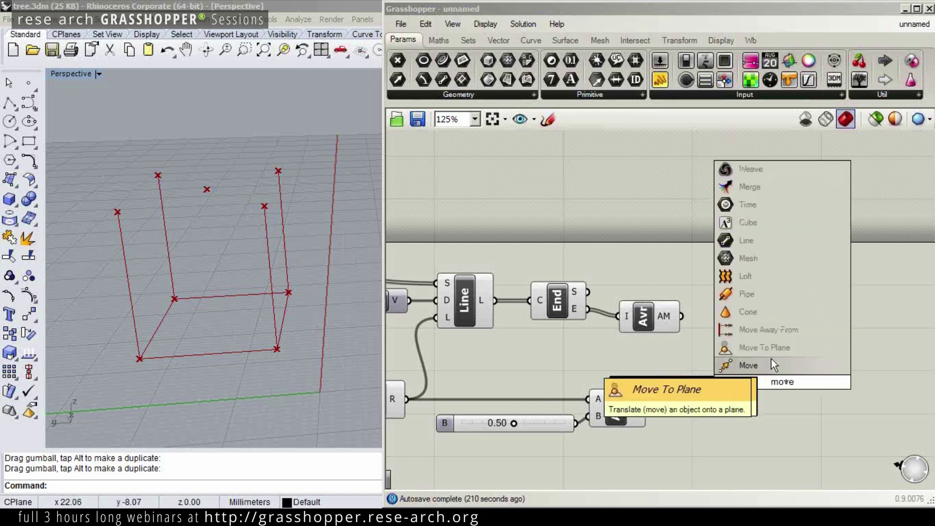
pyautogui.click(771, 364)
pyautogui.moveTo(794, 391); pyautogui.dragTo(853, 346)
# - Add an Amplitude component beside Multiplication, with the Unit Z vector as V and the Multiplication result as A
pyautogui.moveTo(700, 428); pyautogui.dragTo(742, 415, button='right')
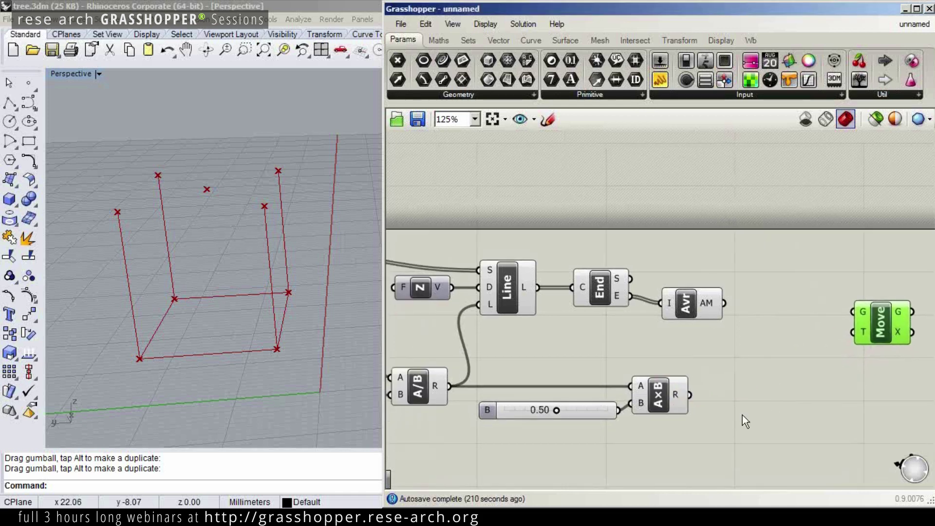
pyautogui.moveTo(457, 302); pyautogui.dragTo(508, 282, button='right')
pyautogui.click(470, 288)
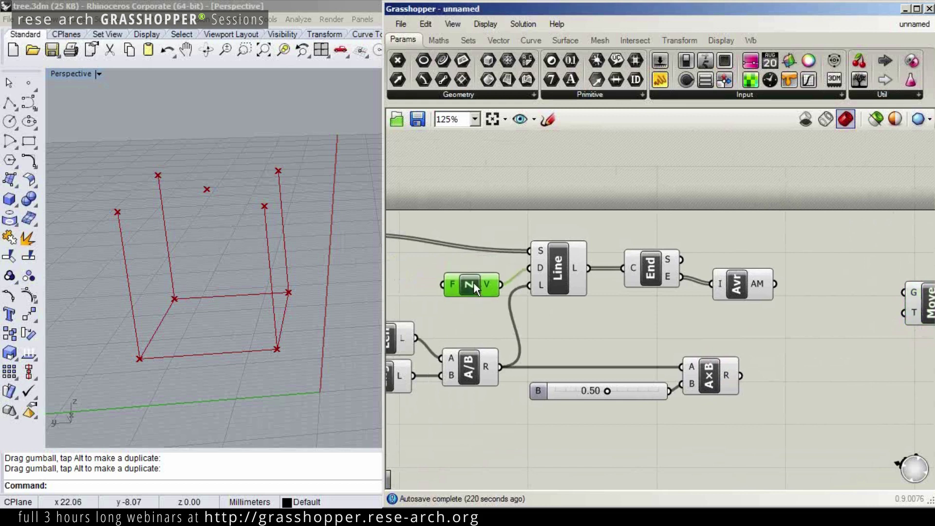
pyautogui.moveTo(471, 289); pyautogui.dragTo(472, 284)
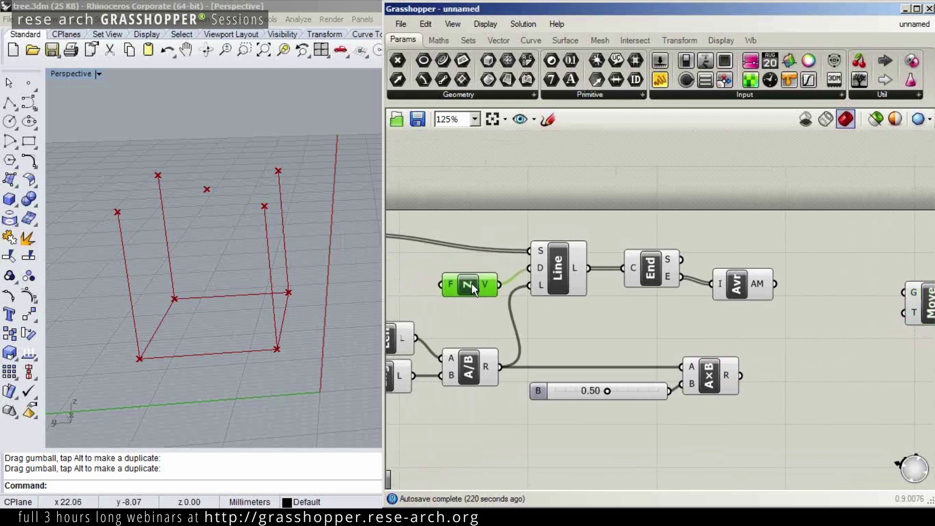
pyautogui.doubleClick(814, 427)
pyautogui.write('ampi')
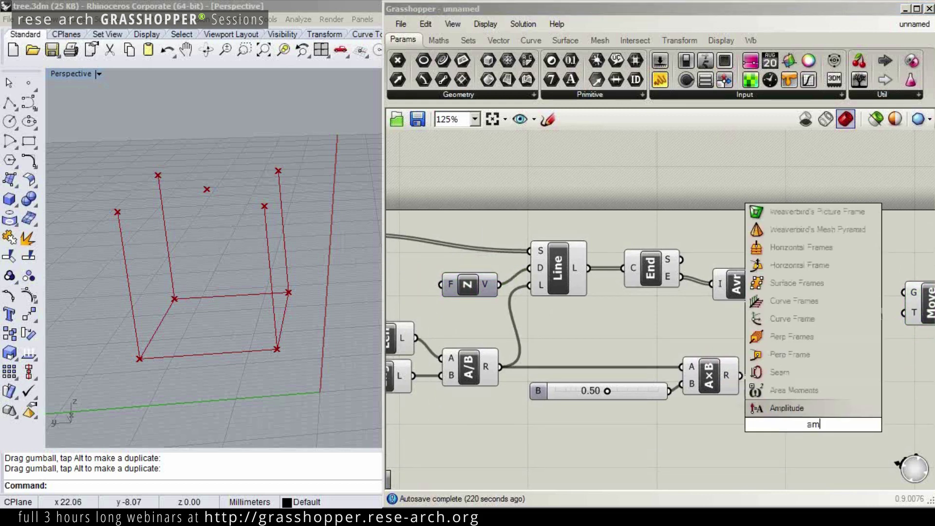
pyautogui.press('Return')
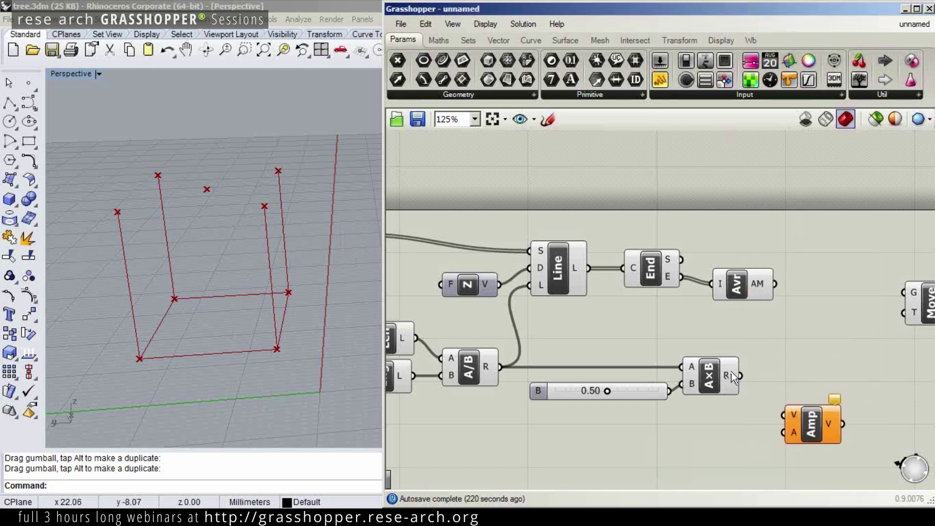
pyautogui.moveTo(741, 376); pyautogui.dragTo(809, 364)
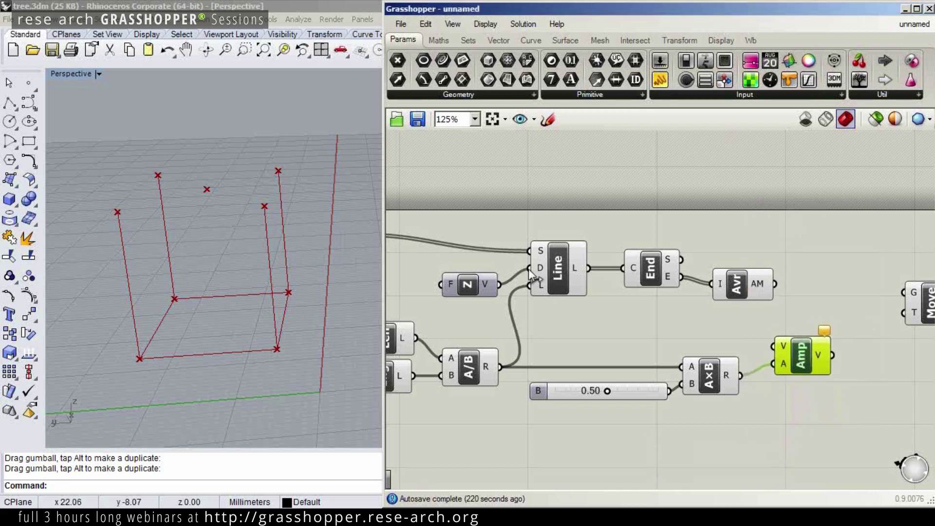
pyautogui.moveTo(499, 284); pyautogui.dragTo(782, 359)
# - Connect the Average output AM to Move's geometry input G and the Amplitude vector to its T input
pyautogui.moveTo(843, 311); pyautogui.dragTo(761, 316, button='right')
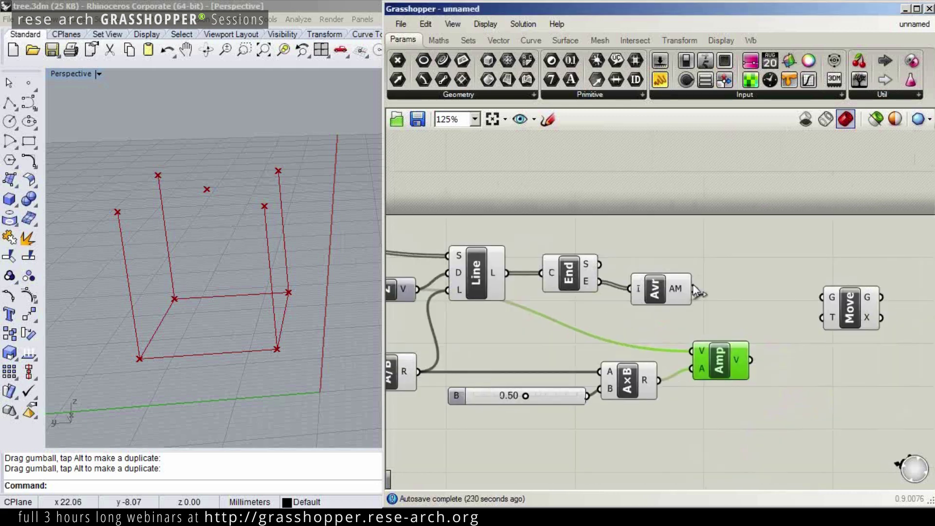
pyautogui.moveTo(693, 289); pyautogui.dragTo(822, 297)
pyautogui.moveTo(750, 360); pyautogui.dragTo(822, 317)
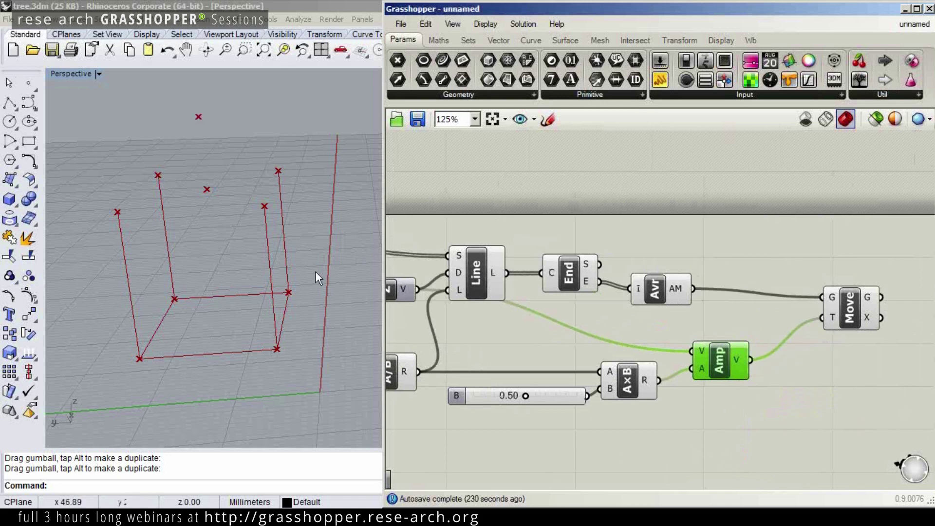
pyautogui.moveTo(316, 271); pyautogui.dragTo(295, 160, button='right')
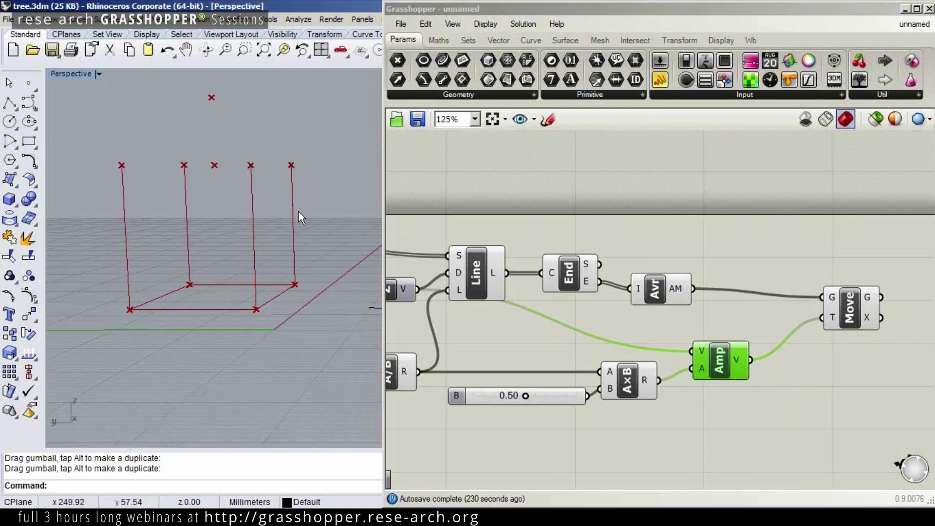
pyautogui.moveTo(203, 98); pyautogui.dragTo(218, 114, button='right')
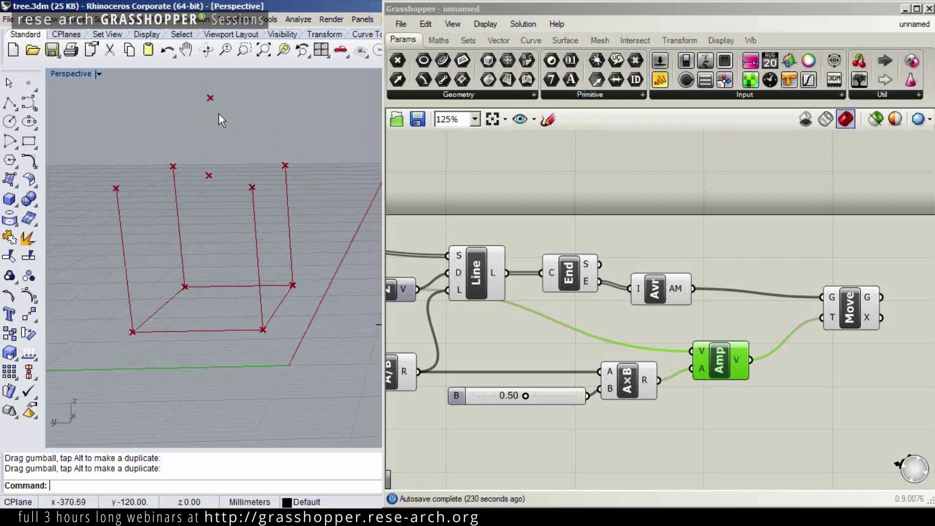
# - Add a two-point Line component joining the End Points output E at A with the Move output G at B
pyautogui.moveTo(868, 298); pyautogui.dragTo(859, 311)
pyautogui.moveTo(862, 309)
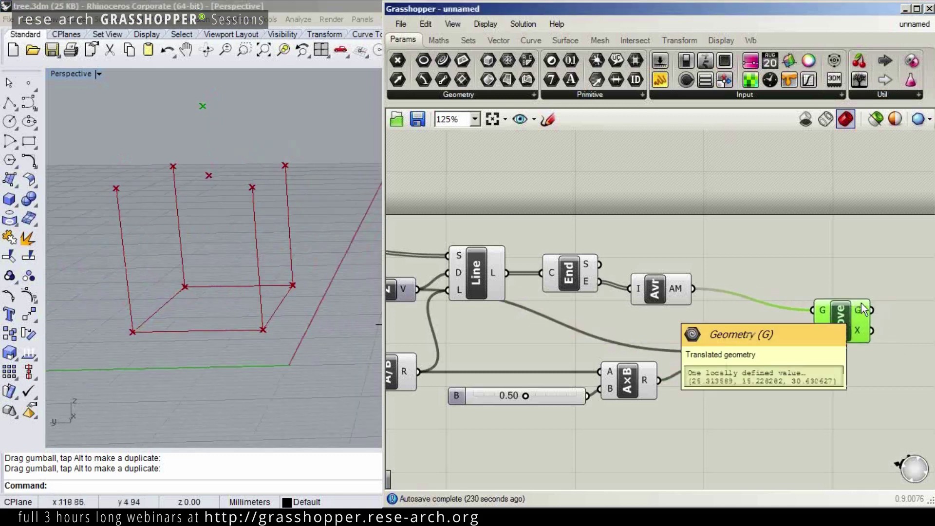
pyautogui.moveTo(198, 121); pyautogui.dragTo(217, 161, button='right')
pyautogui.doubleClick(801, 277)
pyautogui.write('line')
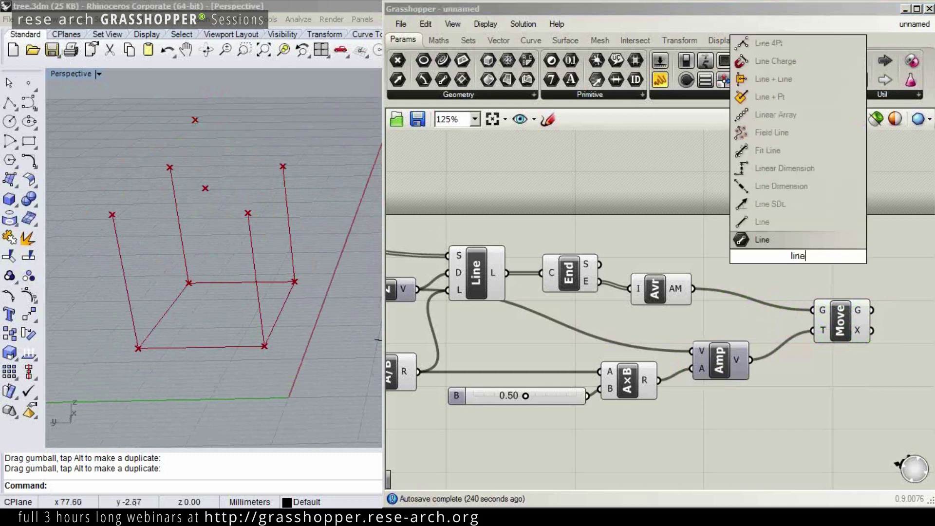
pyautogui.click(784, 219)
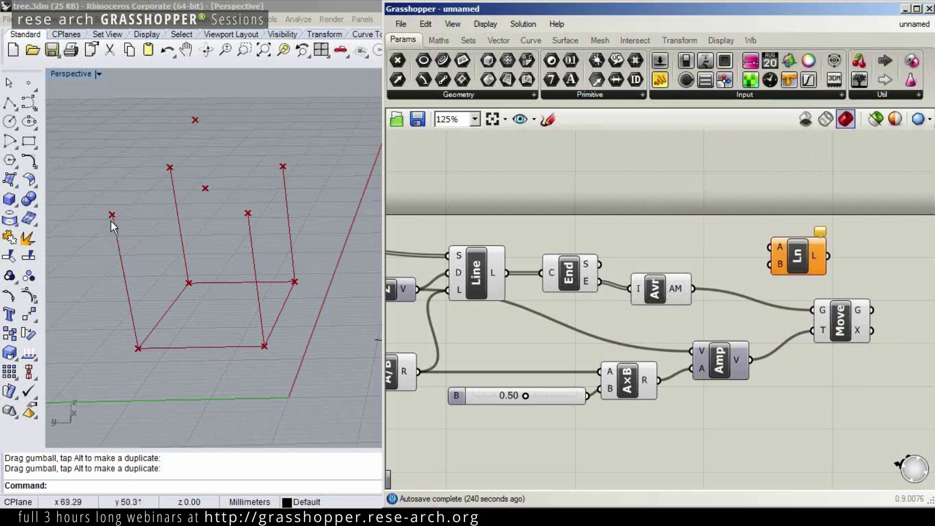
pyautogui.moveTo(599, 281); pyautogui.dragTo(885, 257)
pyautogui.moveTo(875, 306); pyautogui.dragTo(889, 279)
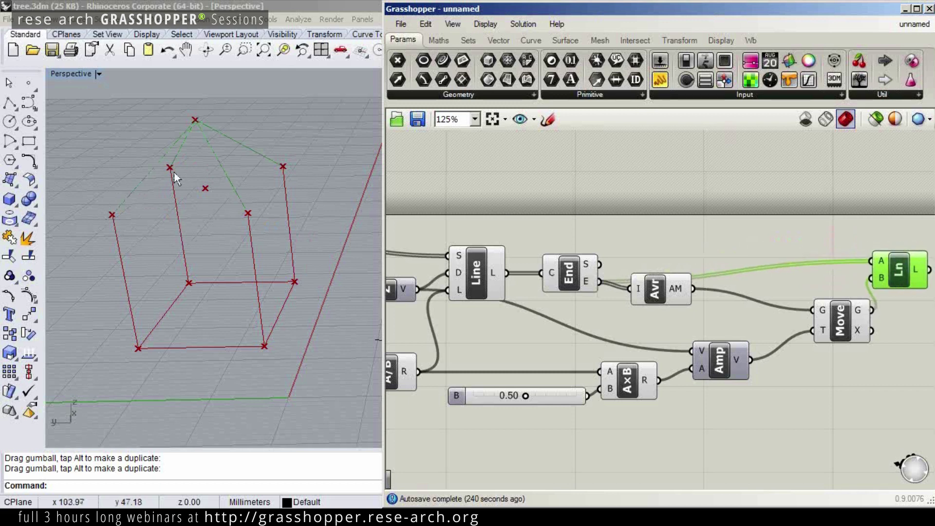
# - Select the base rectangle in the Rhino viewport and scale it freehand along its length to test the structure, and deselect it
pyautogui.moveTo(174, 172); pyautogui.dragTo(178, 147, button='right')
pyautogui.click(261, 358)
pyautogui.moveTo(261, 358); pyautogui.dragTo(229, 384, button='right')
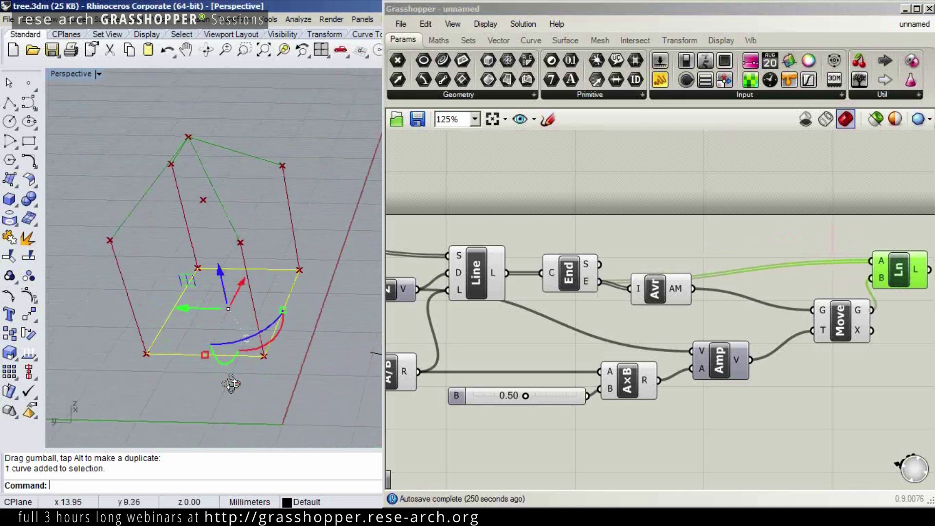
pyautogui.moveTo(204, 353); pyautogui.dragTo(222, 316)
pyautogui.moveTo(214, 322)
pyautogui.mouseDown(button='right')
pyautogui.moveTo(234, 282)
pyautogui.moveTo(227, 316)
pyautogui.mouseUp(button='right')
pyautogui.moveTo(225, 316); pyautogui.dragTo(212, 371)
pyautogui.moveTo(211, 369); pyautogui.dragTo(190, 174, button='right')
pyautogui.click(229, 221)
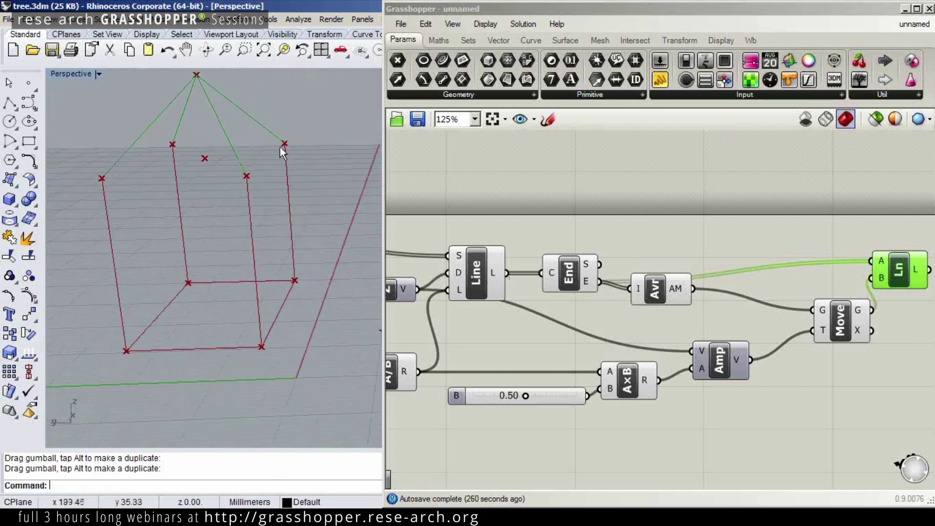
# - Add a PolyLine component above Average, with the End Points output E feeding its V input
pyautogui.doubleClick(656, 227)
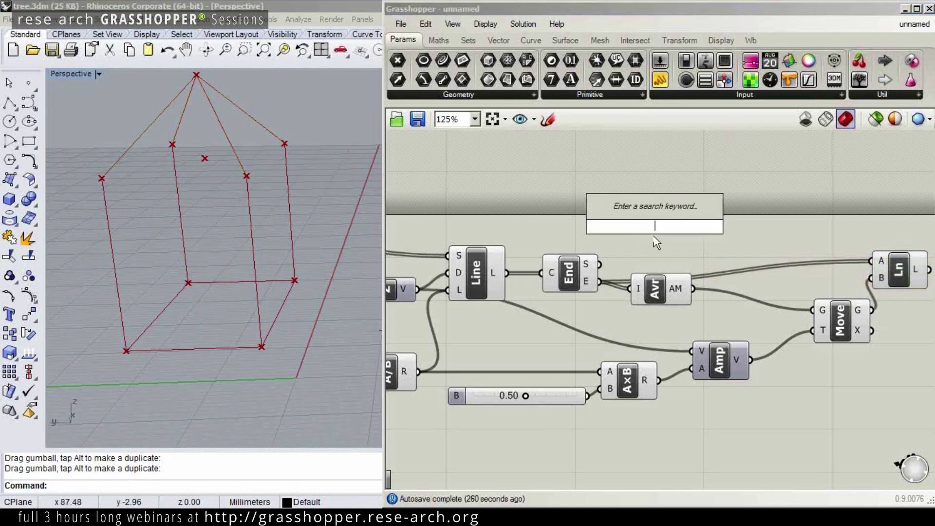
pyautogui.write('polylin')
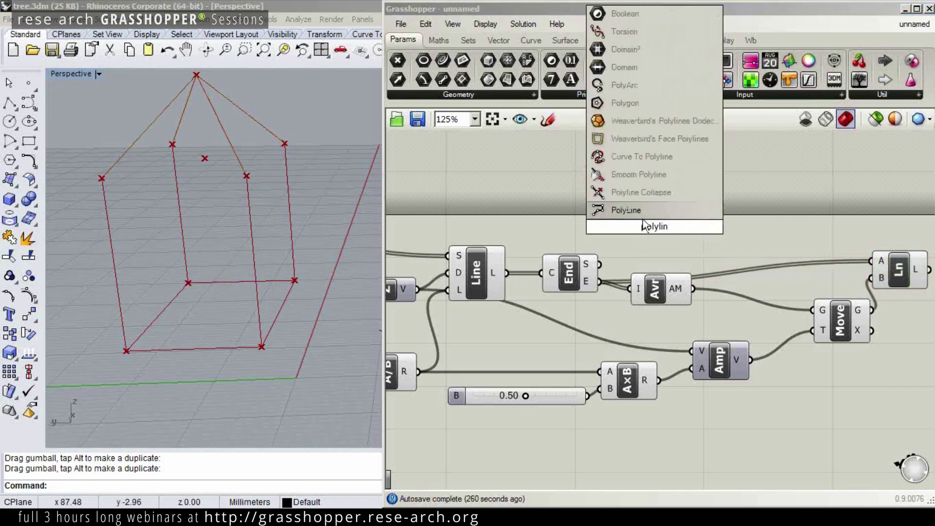
pyautogui.press('Return')
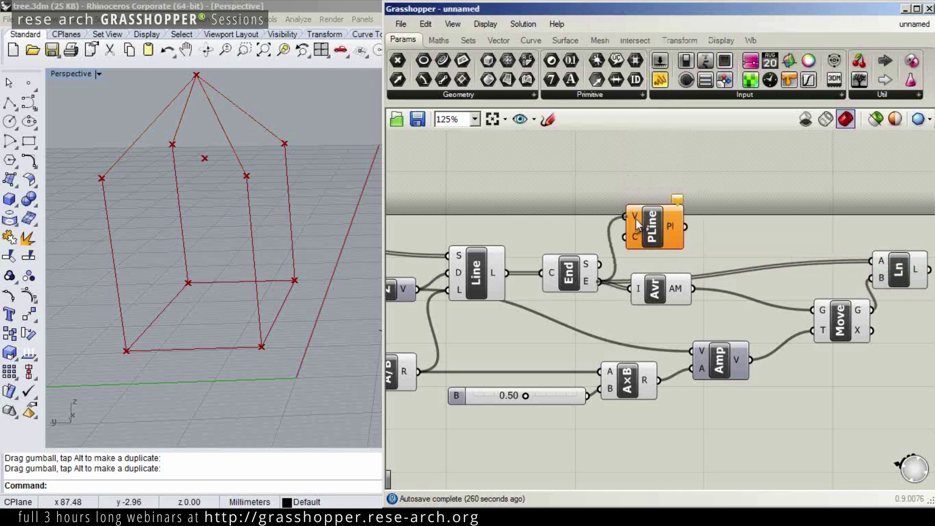
pyautogui.moveTo(636, 218); pyautogui.dragTo(669, 201)
# - Add a Boolean Toggle beside PolyLine, connect it to the C input and set it to True
pyautogui.doubleClick(658, 249)
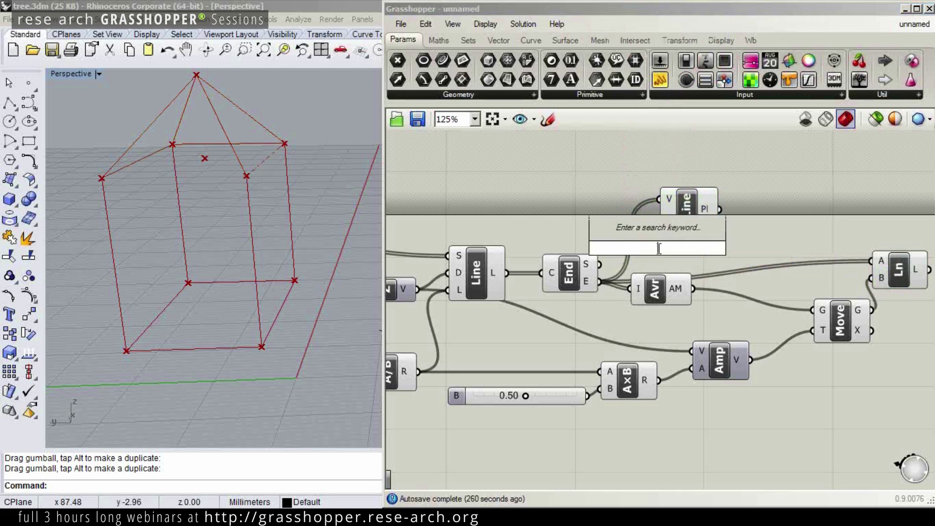
pyautogui.write('cl')
pyautogui.press('BackSpace')
pyautogui.press('BackSpace')
pyautogui.write('toggle')
pyautogui.press('Return')
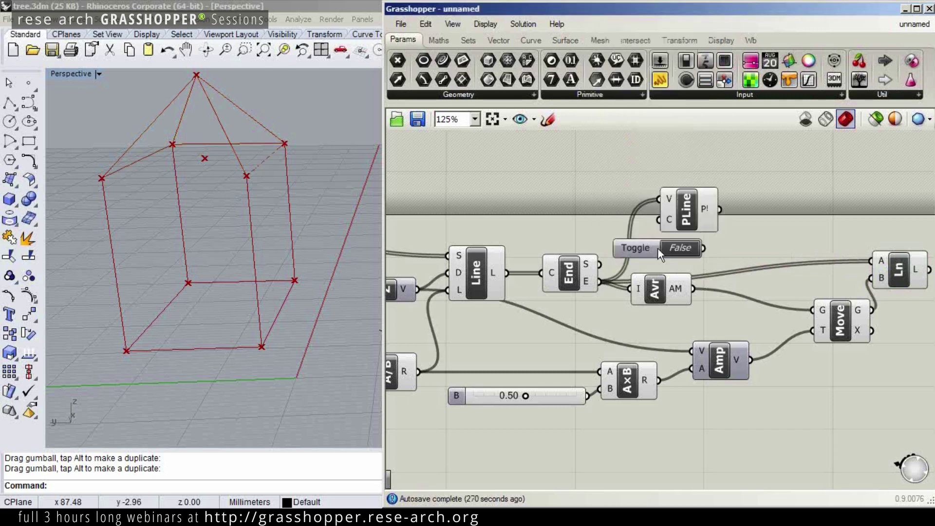
pyautogui.moveTo(640, 249); pyautogui.dragTo(563, 217)
pyautogui.moveTo(627, 218); pyautogui.dragTo(658, 219)
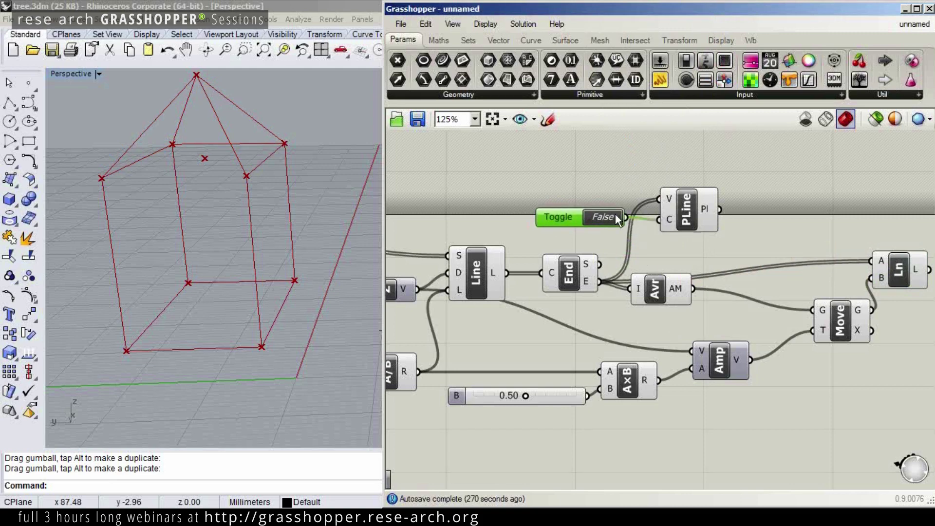
pyautogui.moveTo(160, 160); pyautogui.dragTo(253, 177, button='right')
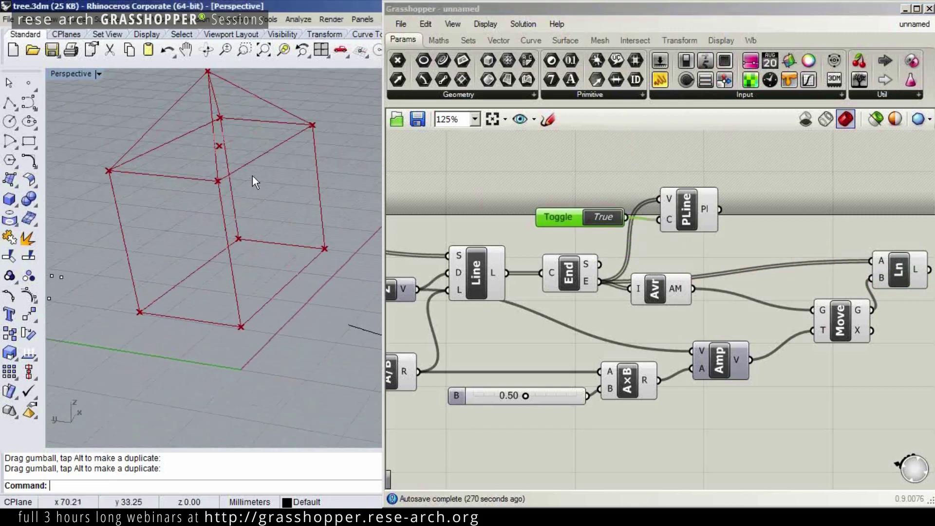
# - Scale the base rectangle freehand in the Rhino viewport to test the closed top polyline
pyautogui.click(215, 308)
pyautogui.moveTo(215, 307); pyautogui.dragTo(216, 327, button='right')
pyautogui.moveTo(194, 323); pyautogui.dragTo(229, 299)
pyautogui.moveTo(229, 300); pyautogui.dragTo(211, 326, button='right')
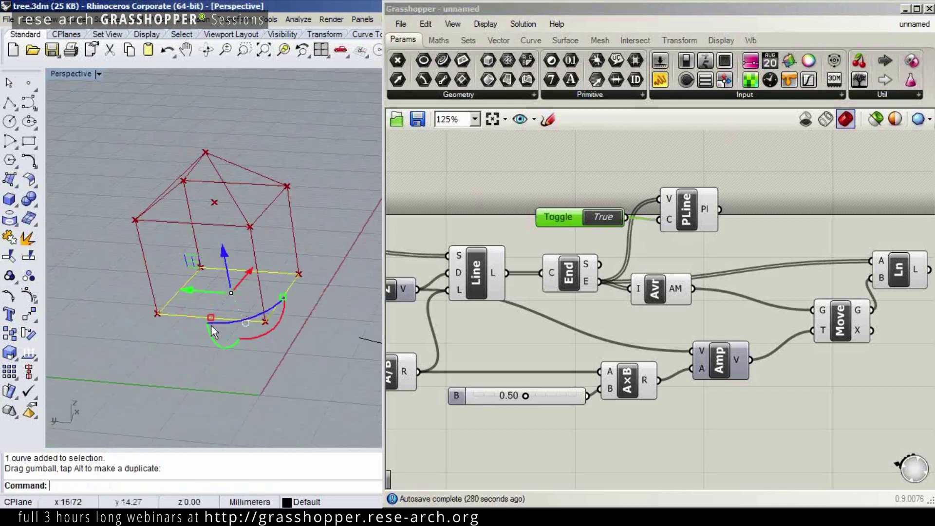
pyautogui.moveTo(211, 319); pyautogui.dragTo(202, 351)
pyautogui.moveTo(205, 343); pyautogui.dragTo(272, 261, button='right')
# - Tidy the definition by repositioning the Average, two-point Line, Toggle and PolyLine components around the End Points component
pyautogui.scroll(-3, 756, 239)
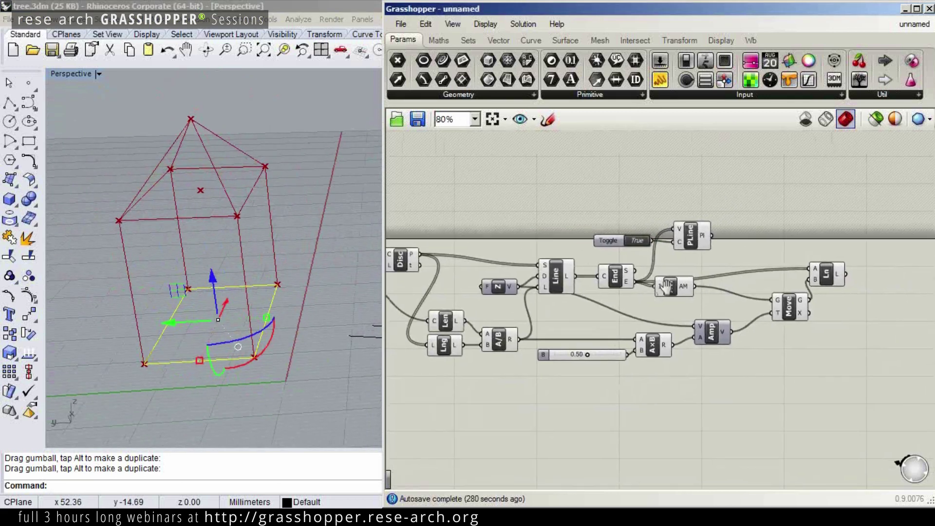
pyautogui.moveTo(700, 278); pyautogui.dragTo(709, 299, button='right')
pyautogui.moveTo(891, 285)
pyautogui.mouseDown()
pyautogui.moveTo(906, 295)
pyautogui.moveTo(886, 267)
pyautogui.mouseUp()
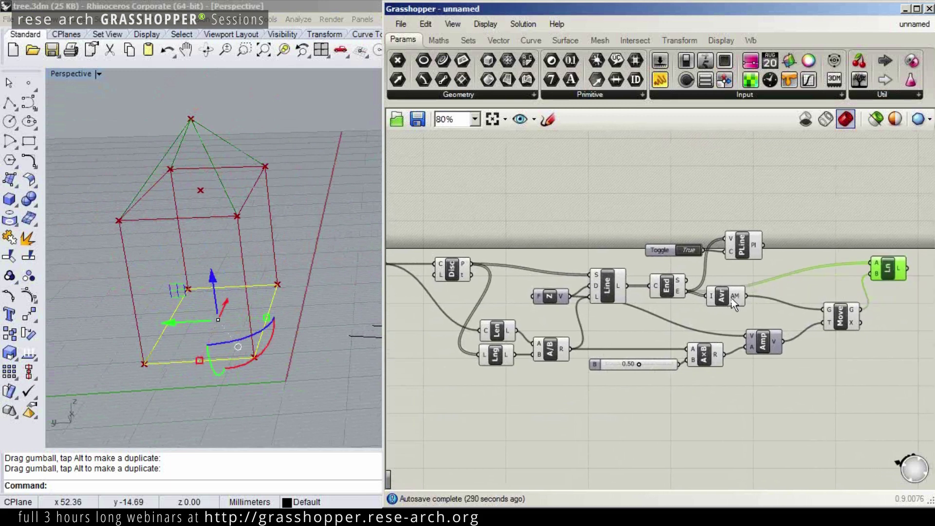
pyautogui.moveTo(732, 299); pyautogui.dragTo(730, 314)
pyautogui.click(671, 283)
pyautogui.moveTo(743, 257); pyautogui.dragTo(680, 267, button='right')
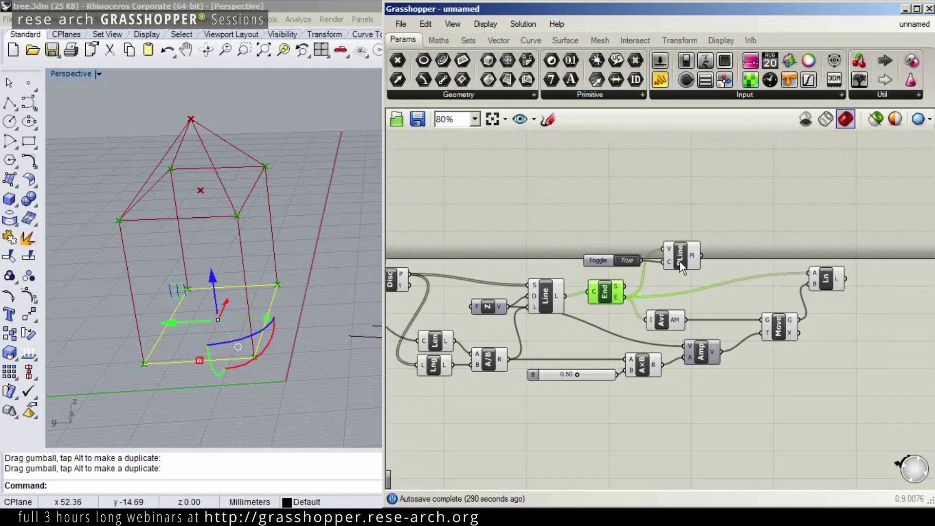
pyautogui.moveTo(710, 220); pyautogui.dragTo(651, 266)
pyautogui.moveTo(764, 273); pyautogui.dragTo(669, 270, button='right')
pyautogui.moveTo(730, 270); pyautogui.dragTo(735, 288)
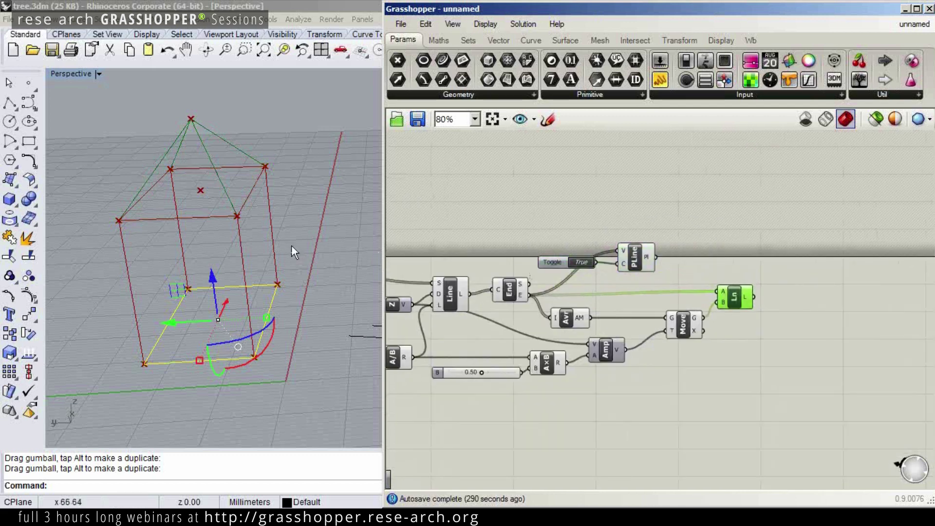
# - Draw two separate rectangles side by side on the ground plane, in front of the existing structure in the Rhino viewport
pyautogui.click(303, 229)
pyautogui.moveTo(302, 229); pyautogui.dragTo(220, 210, button='right')
pyautogui.scroll(-4, 268, 224)
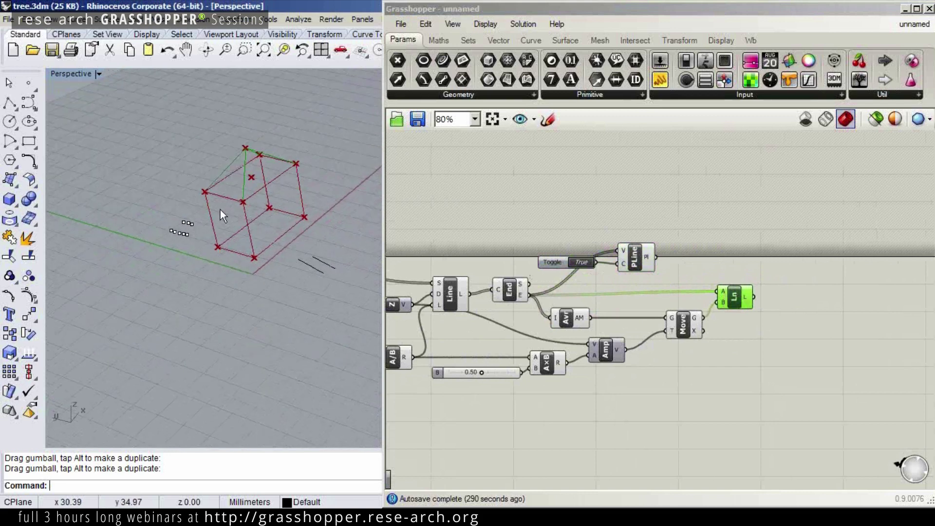
pyautogui.click(29, 141)
pyautogui.click(187, 296)
pyautogui.click(180, 345)
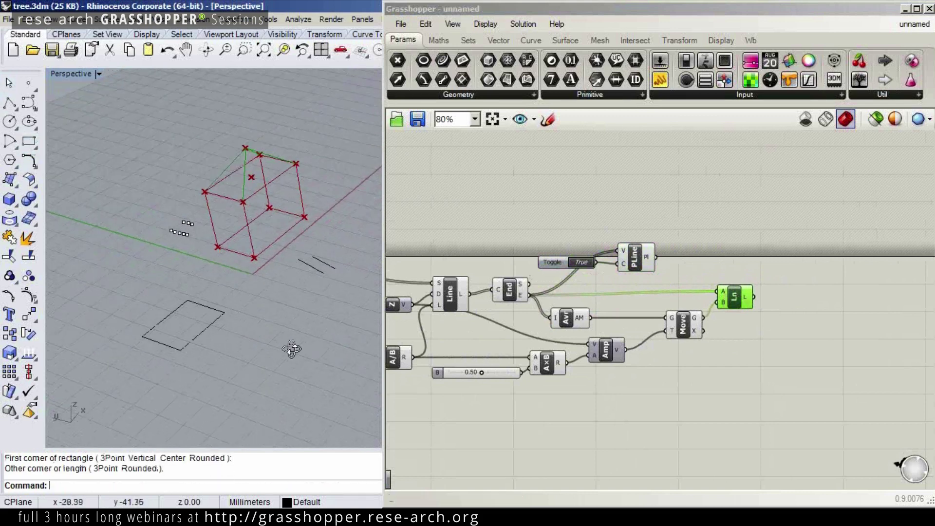
pyautogui.moveTo(288, 322); pyautogui.dragTo(294, 319, button='right')
pyautogui.rightClick(294, 319)
pyautogui.click(292, 317)
pyautogui.click(290, 363)
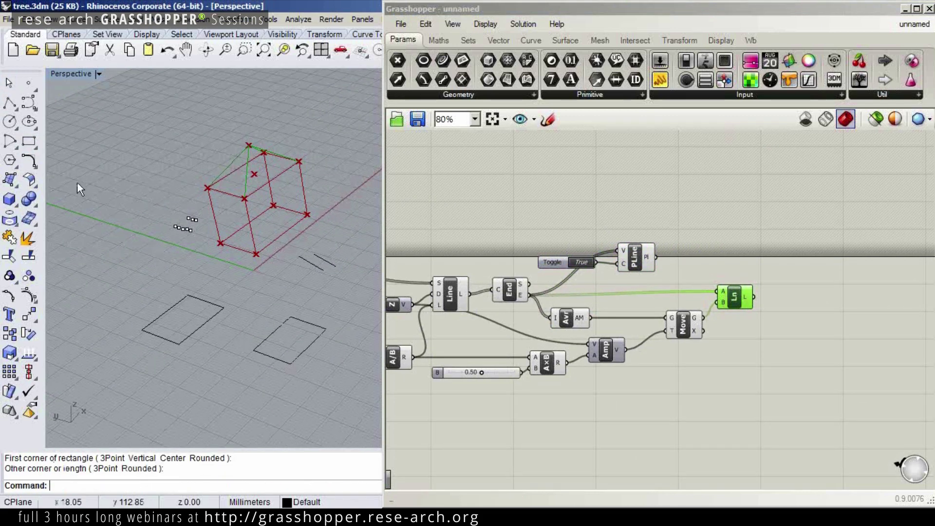
# - Draw a closed triangular polyline on the ground plane in front of the farther-left new rectangle
pyautogui.click(11, 103)
pyautogui.click(205, 385)
pyautogui.click(130, 391)
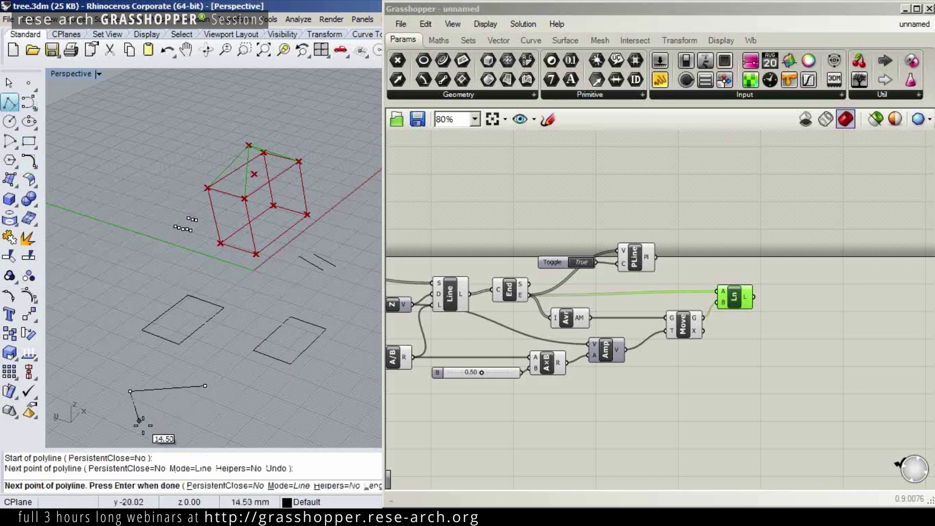
pyautogui.click(161, 438)
pyautogui.click(205, 386)
# - Draw a closed six-sided polyline on the ground plane beside the triangle
pyautogui.moveTo(208, 393)
pyautogui.mouseDown(button='right')
pyautogui.moveTo(261, 306)
pyautogui.moveTo(245, 369)
pyautogui.moveTo(299, 358)
pyautogui.mouseUp(button='right')
pyautogui.rightClick(298, 358)
pyautogui.click(299, 361)
pyautogui.click(239, 364)
pyautogui.click(218, 415)
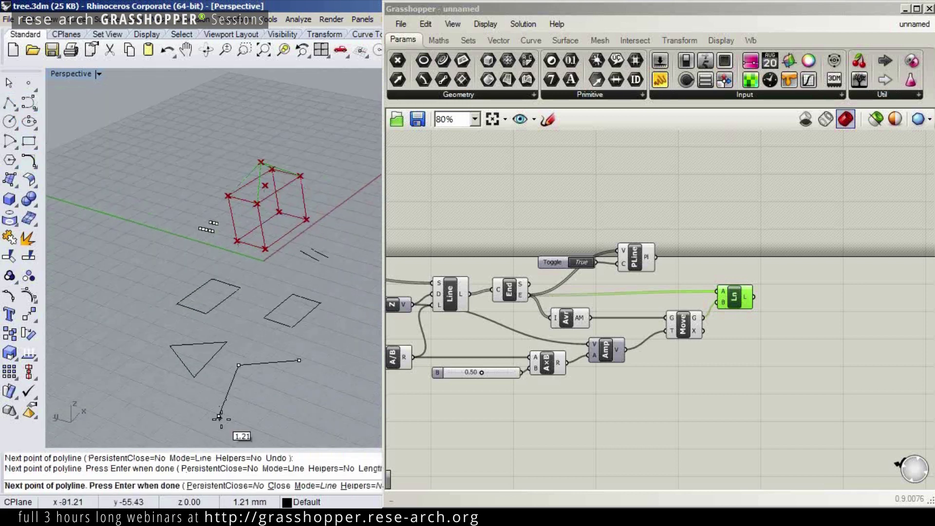
pyautogui.click(274, 429)
pyautogui.click(356, 427)
pyautogui.click(331, 375)
pyautogui.click(299, 361)
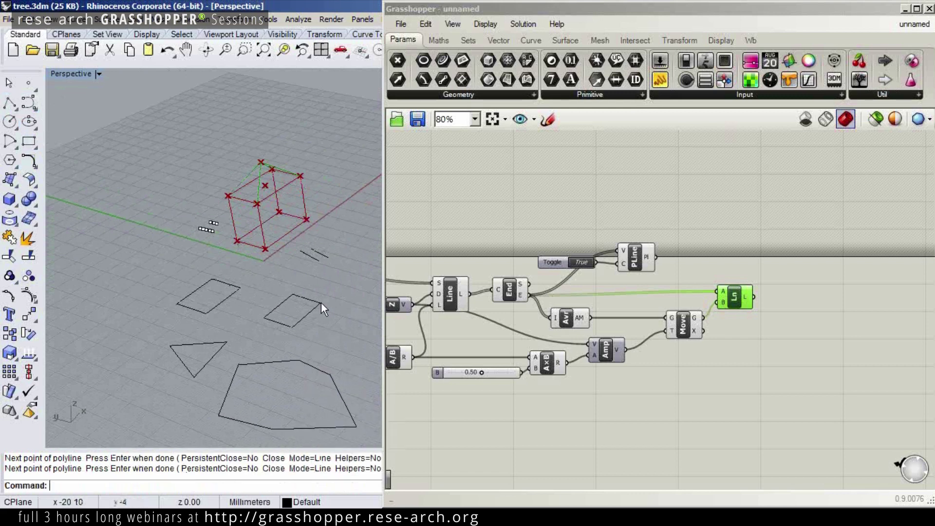
# - Try to assign the base rectangle and the four new outlines to the Curve parameter as multiple curves
pyautogui.moveTo(269, 410); pyautogui.dragTo(180, 261)
pyautogui.click(275, 244)
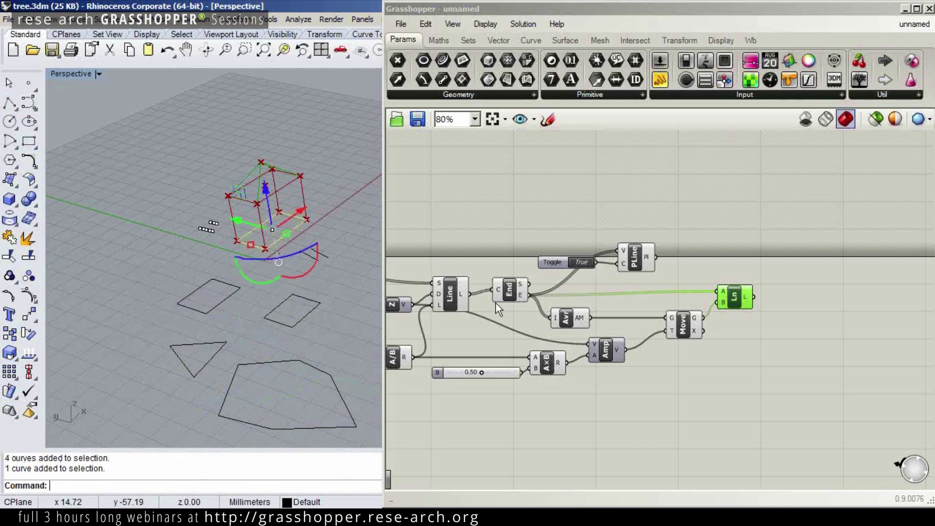
pyautogui.moveTo(496, 303); pyautogui.dragTo(599, 265, button='right')
pyautogui.scroll(2, 504, 251)
pyautogui.rightClick(500, 253)
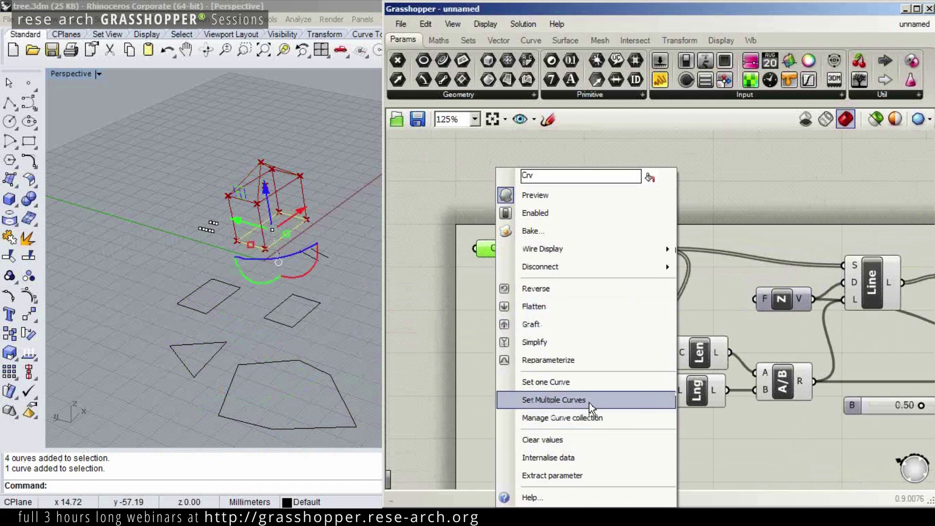
pyautogui.click(589, 405)
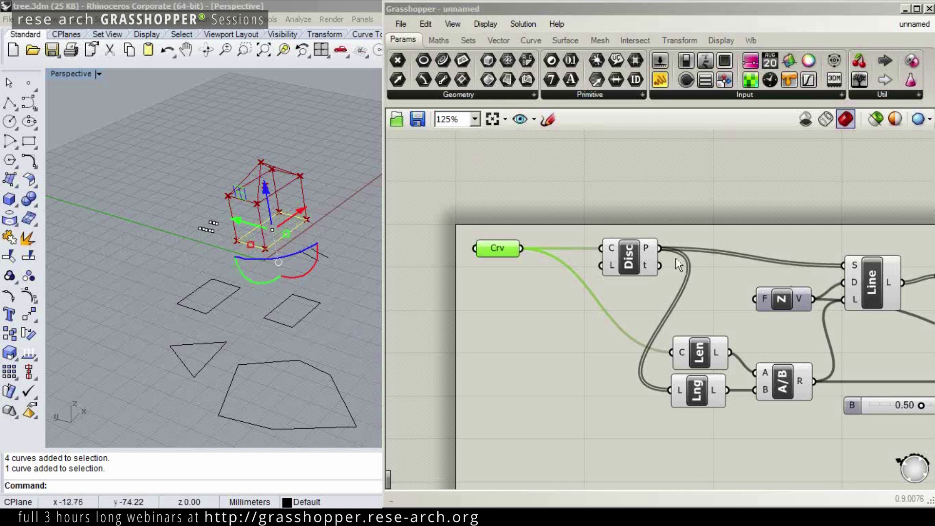
pyautogui.moveTo(734, 260); pyautogui.dragTo(733, 284, button='right')
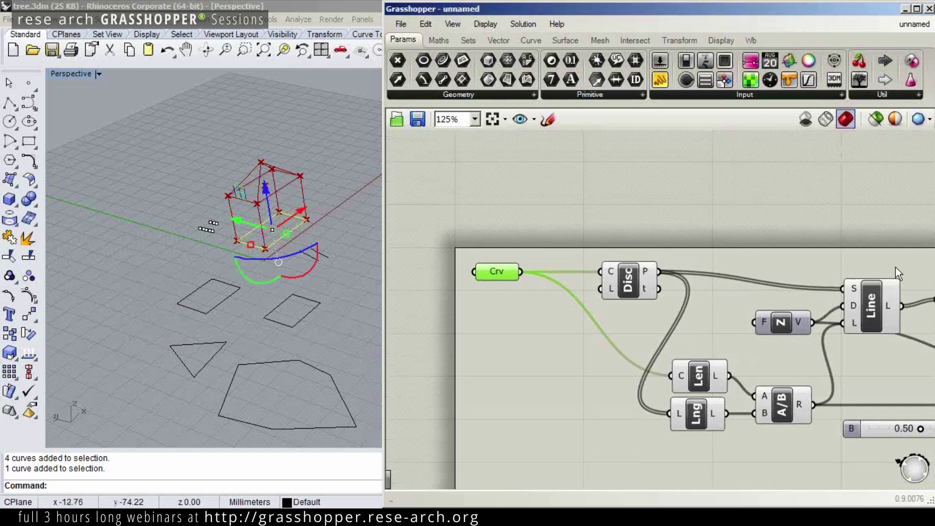
pyautogui.click(928, 199)
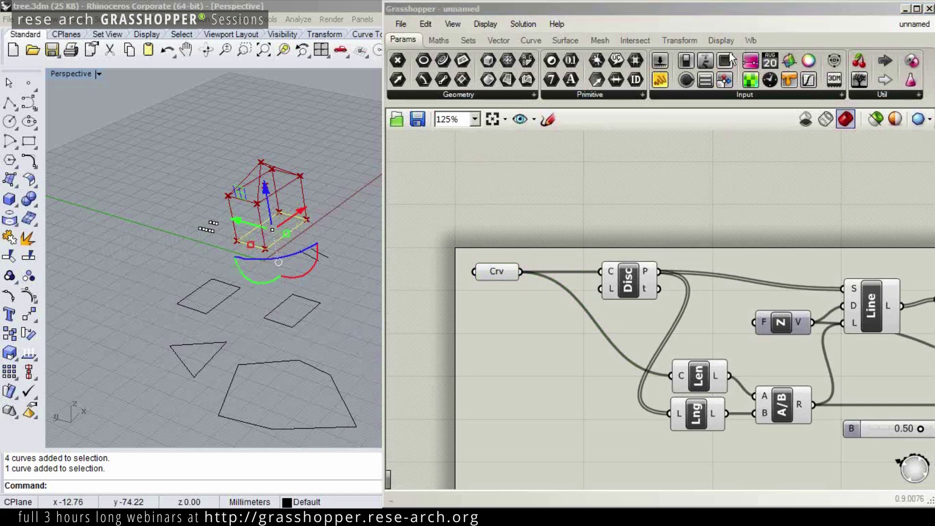
# - Select the base rectangle together with the four new outlines and set all five as multiple curves in the Curve parameter
pyautogui.moveTo(290, 392); pyautogui.dragTo(185, 291)
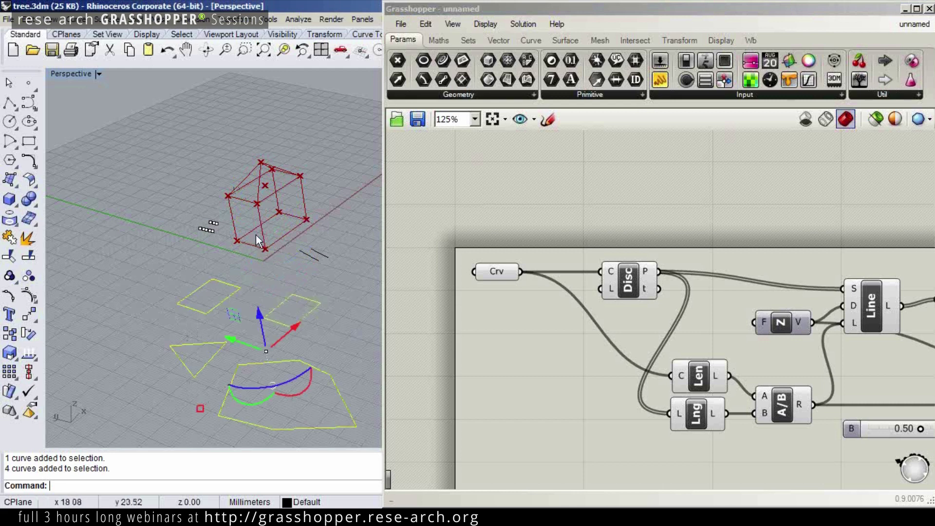
pyautogui.keyDown('shift'); pyautogui.click(275, 239); pyautogui.keyUp('shift')
pyautogui.click(274, 238)
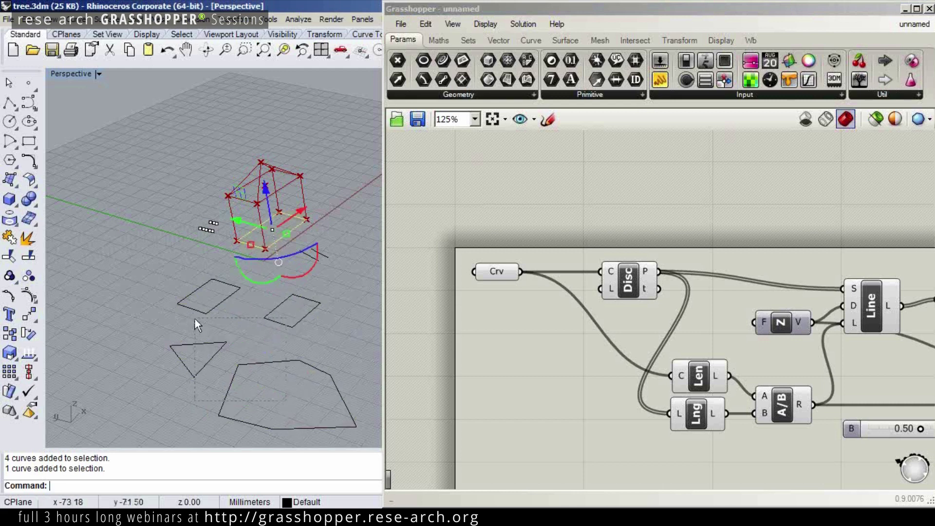
pyautogui.keyDown('shift'); pyautogui.moveTo(194, 320); pyautogui.dragTo(195, 319); pyautogui.keyUp('shift')
pyautogui.moveTo(250, 309); pyautogui.dragTo(229, 320, button='right')
pyautogui.moveTo(472, 270); pyautogui.dragTo(492, 246, button='right')
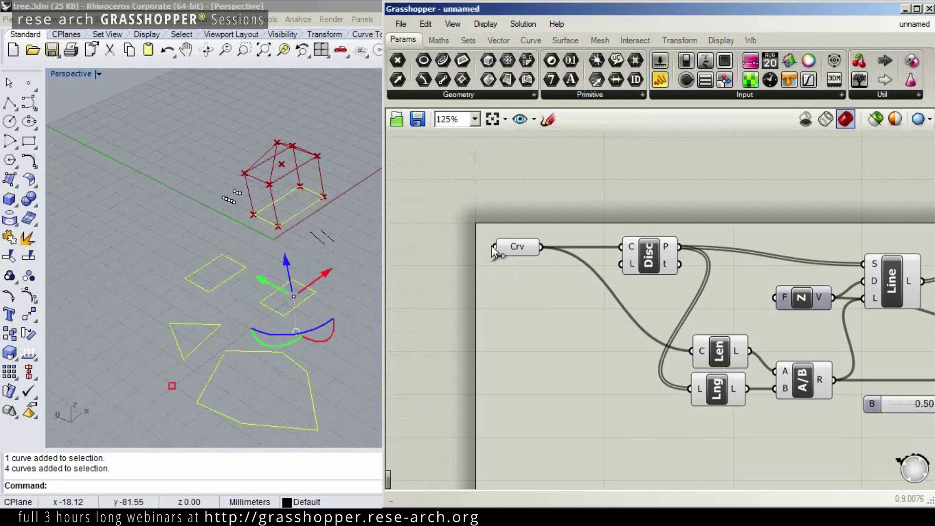
pyautogui.moveTo(218, 311); pyautogui.dragTo(195, 259, button='right')
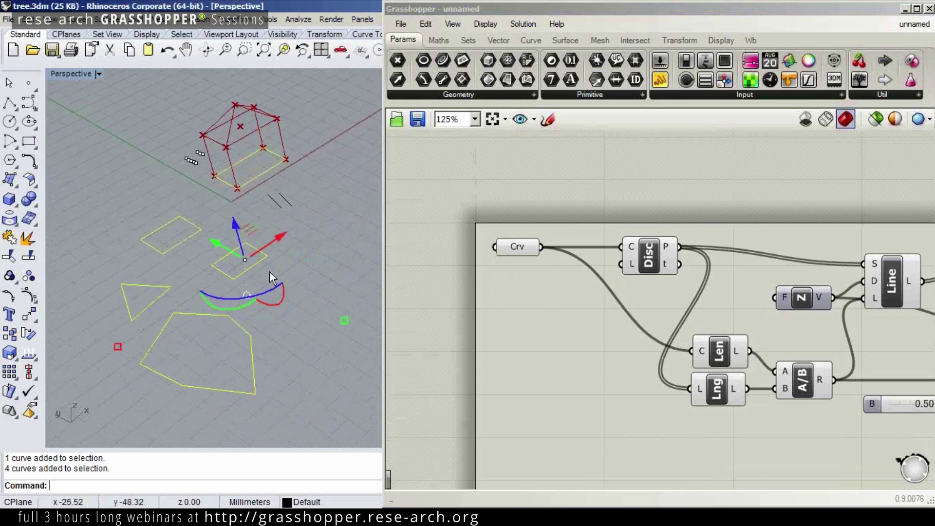
pyautogui.rightClick(518, 249)
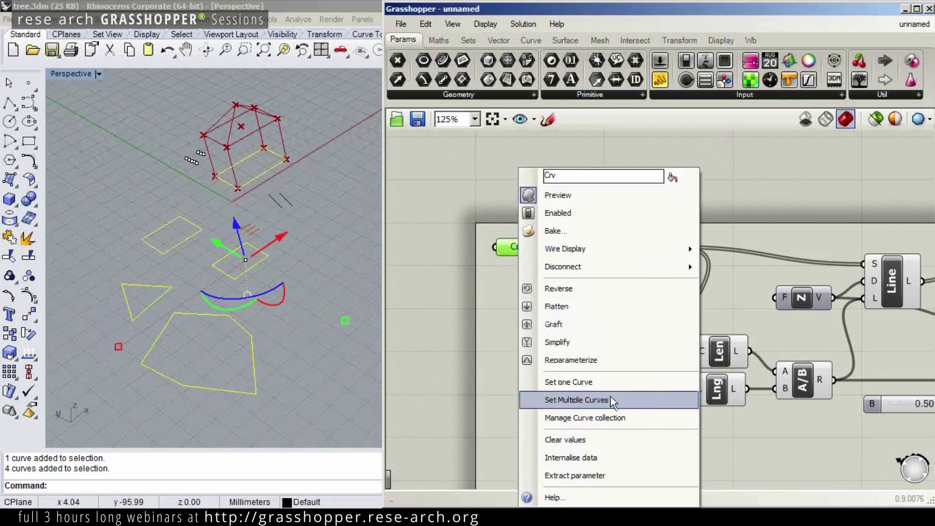
pyautogui.click(610, 399)
pyautogui.moveTo(297, 222); pyautogui.dragTo(258, 255, button='right')
pyautogui.moveTo(767, 314); pyautogui.dragTo(589, 256, button='right')
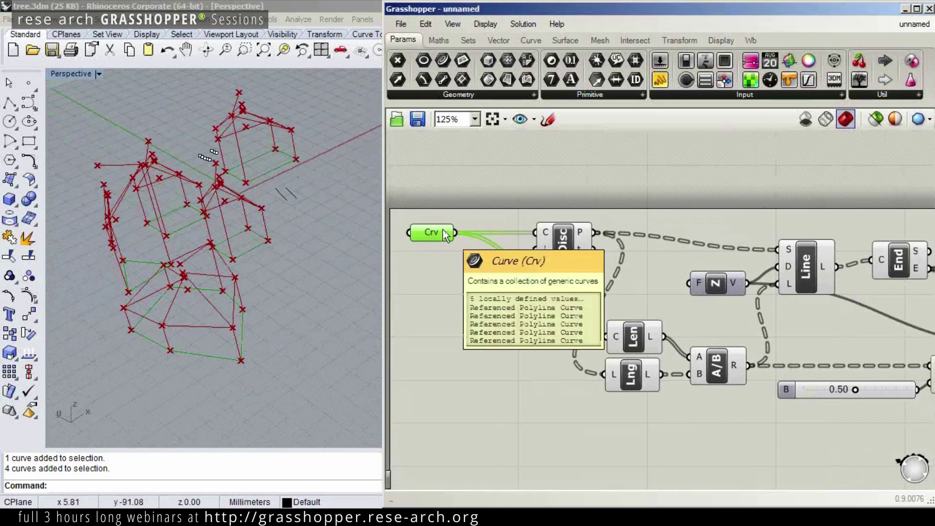
# - Inspect the output data structures of the Discontinuity points, curve Length and List Length components, comparing them with the structures in the model
pyautogui.moveTo(580, 230)
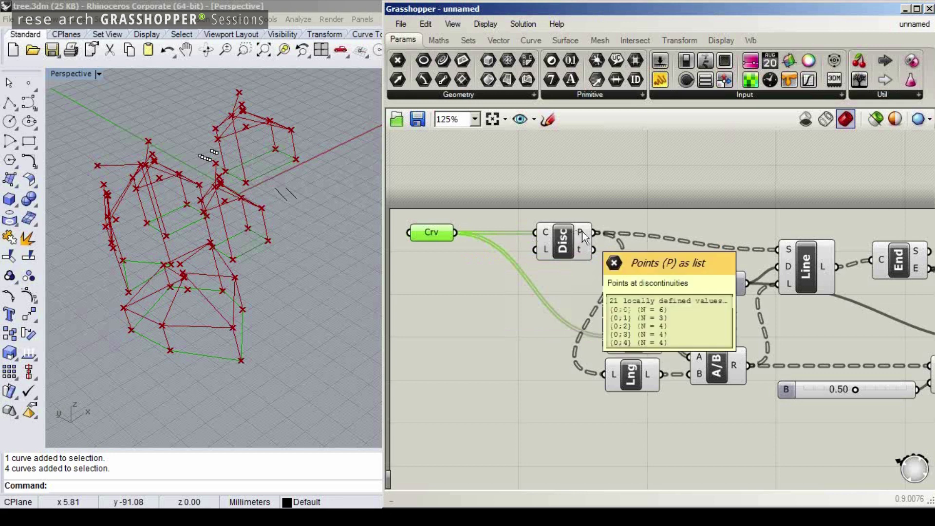
pyautogui.moveTo(213, 228); pyautogui.dragTo(295, 291, button='right')
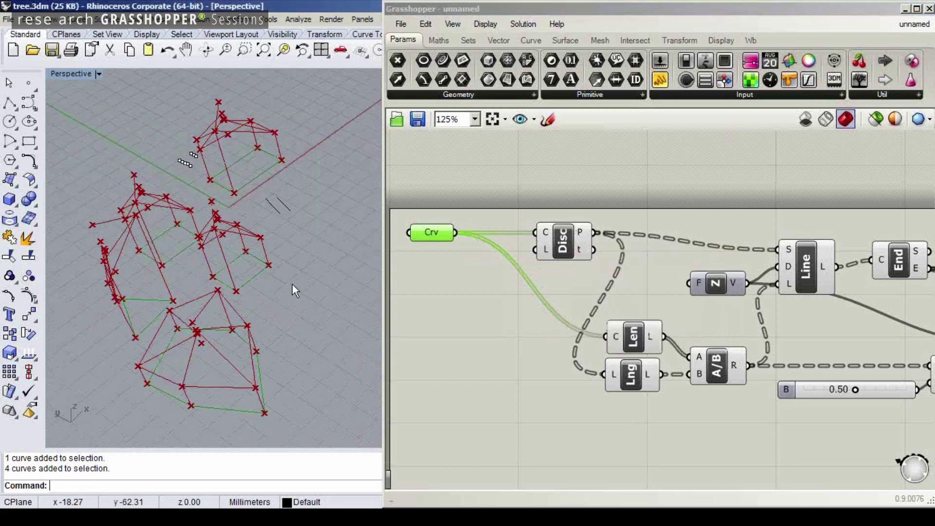
pyautogui.moveTo(139, 341); pyautogui.dragTo(180, 307, button='right')
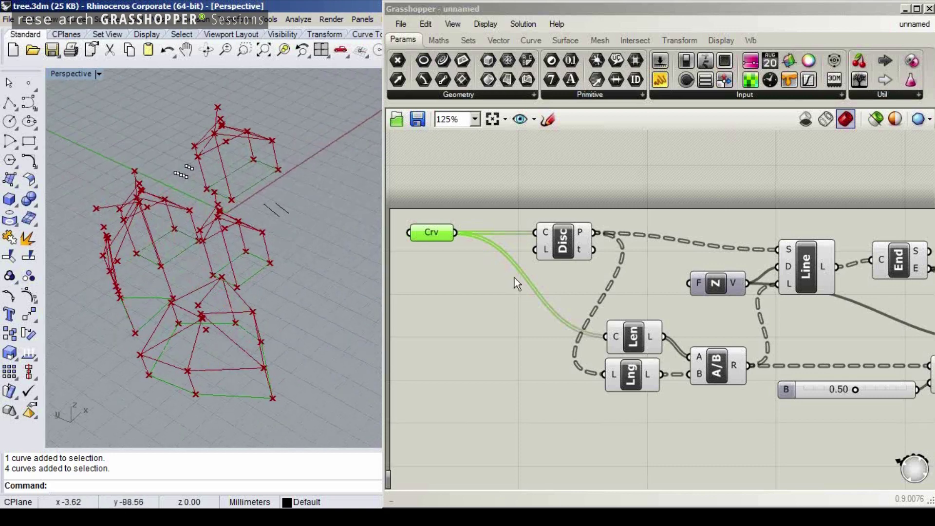
pyautogui.moveTo(628, 303); pyautogui.dragTo(598, 293, button='right')
pyautogui.moveTo(586, 329)
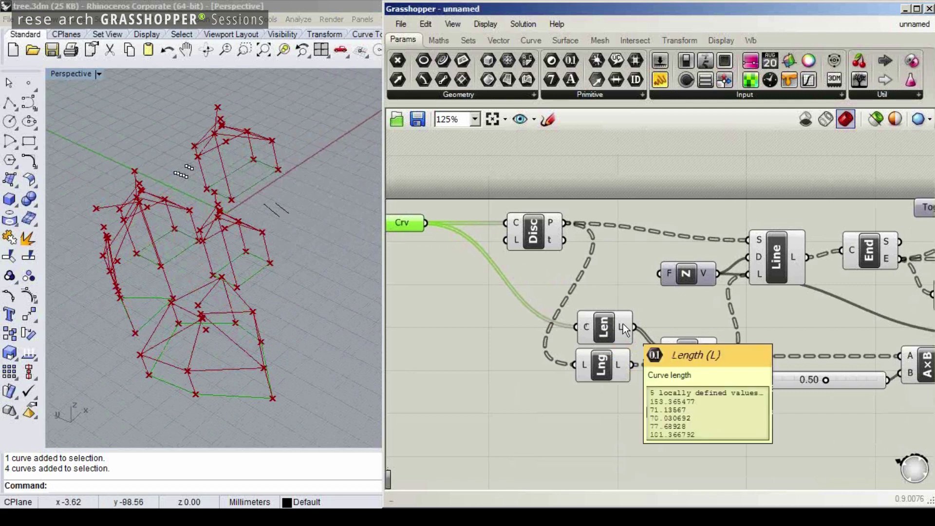
pyautogui.moveTo(624, 323); pyautogui.dragTo(641, 311, button='right')
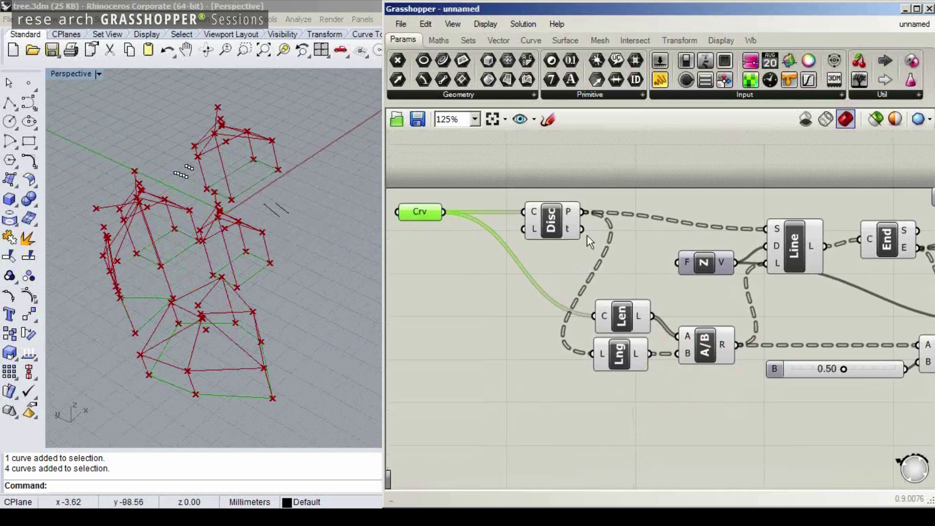
pyautogui.moveTo(645, 355)
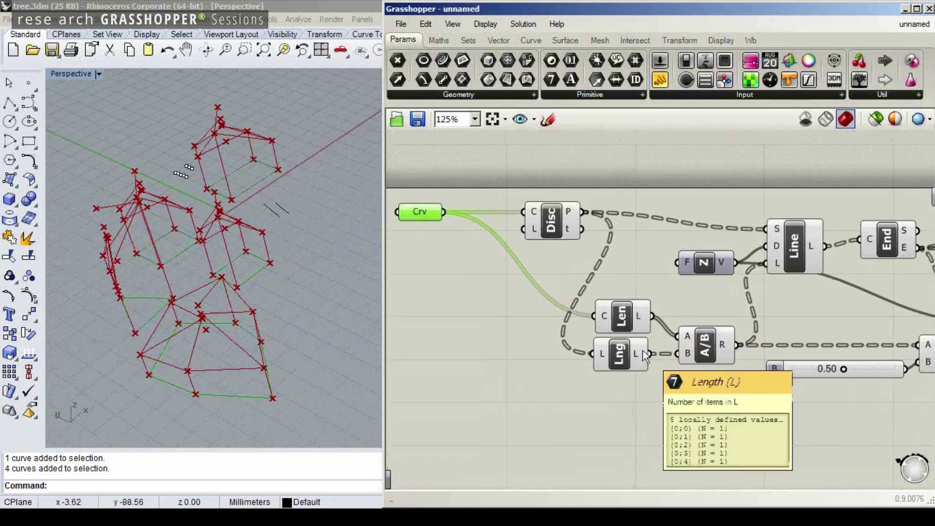